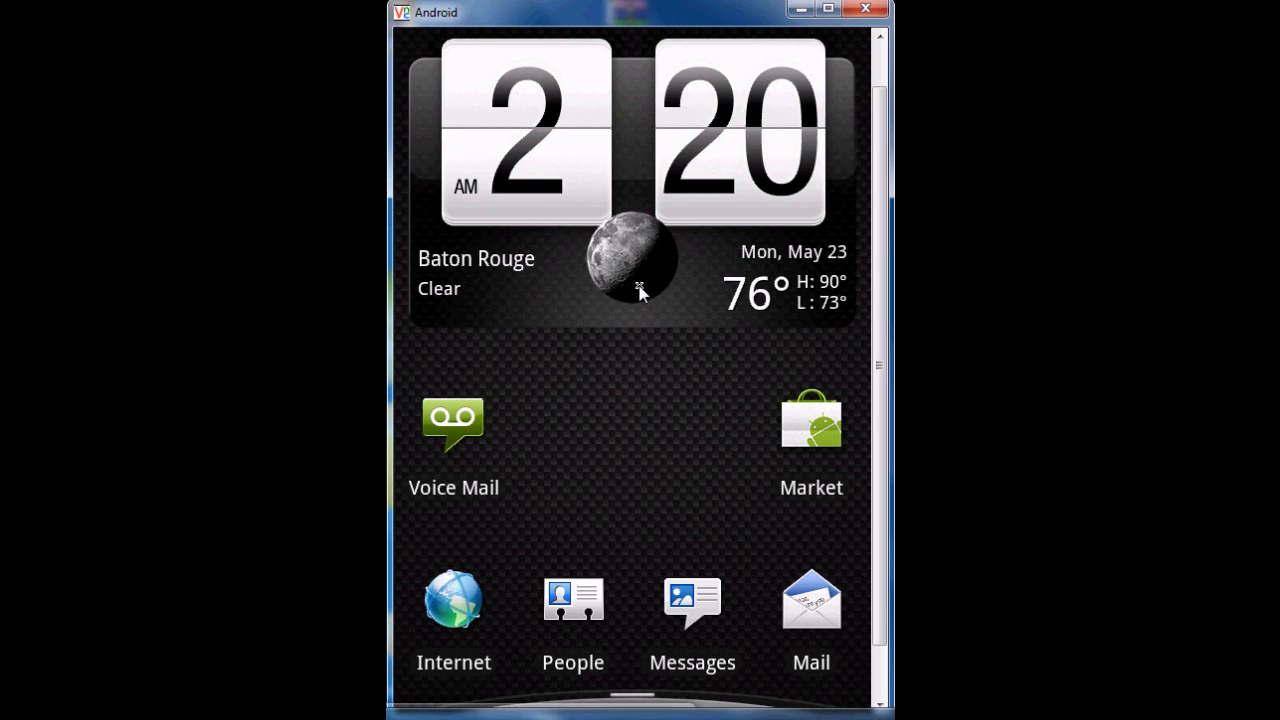
drag(884, 255, 889, 150)
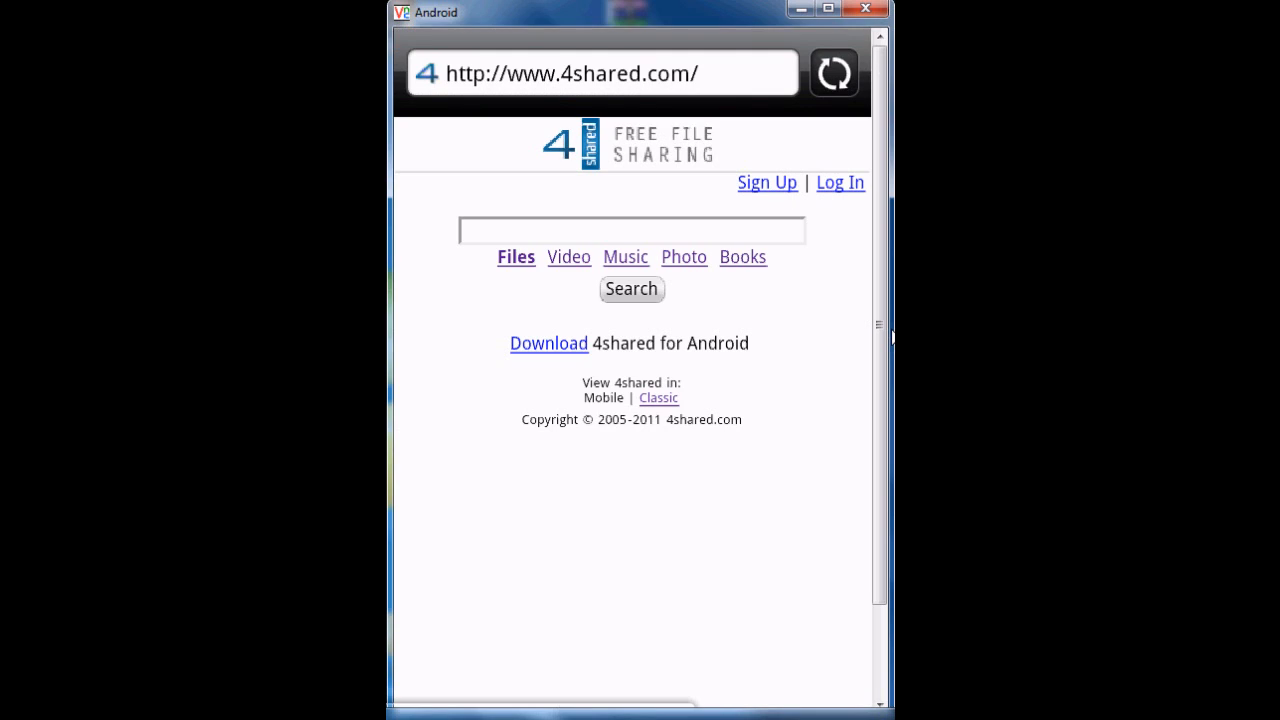
Step: Search 4shared for 'robo defense', refine to 'robo defense full', reaching the Robo_Defense_Full.apk page
click(753, 182)
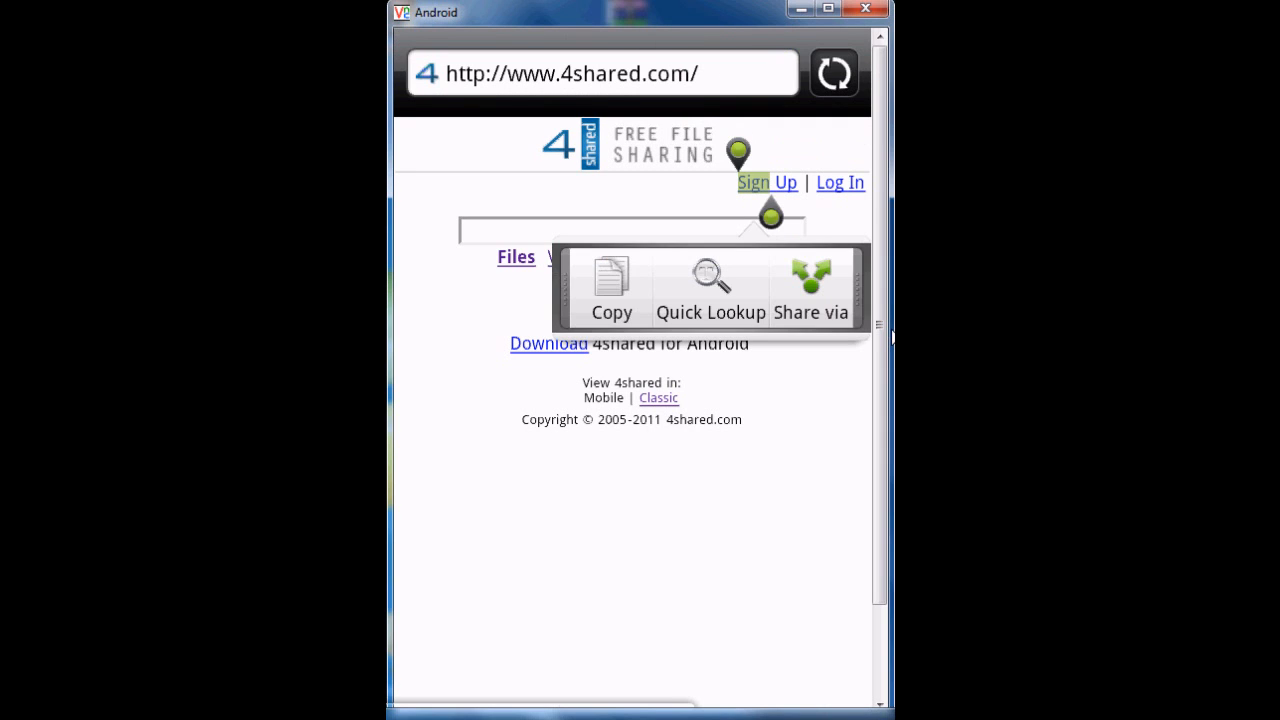
click(631, 230)
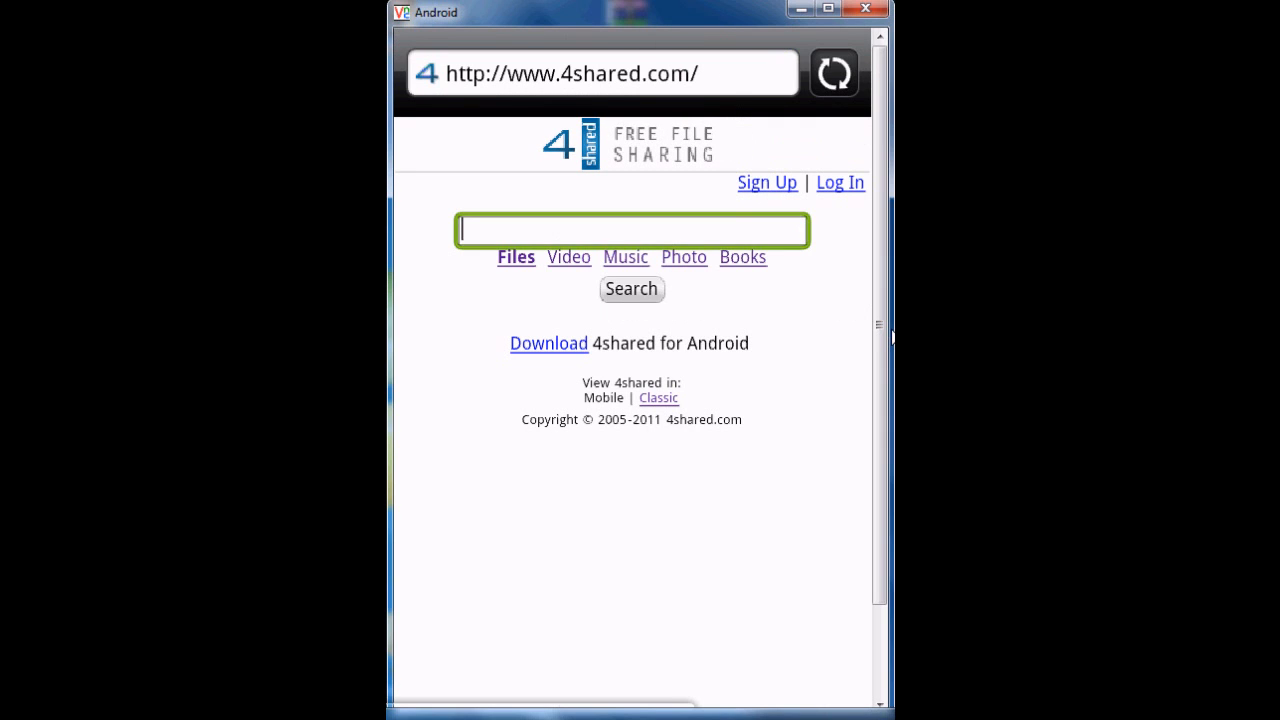
click(591, 150)
text(robo defense)
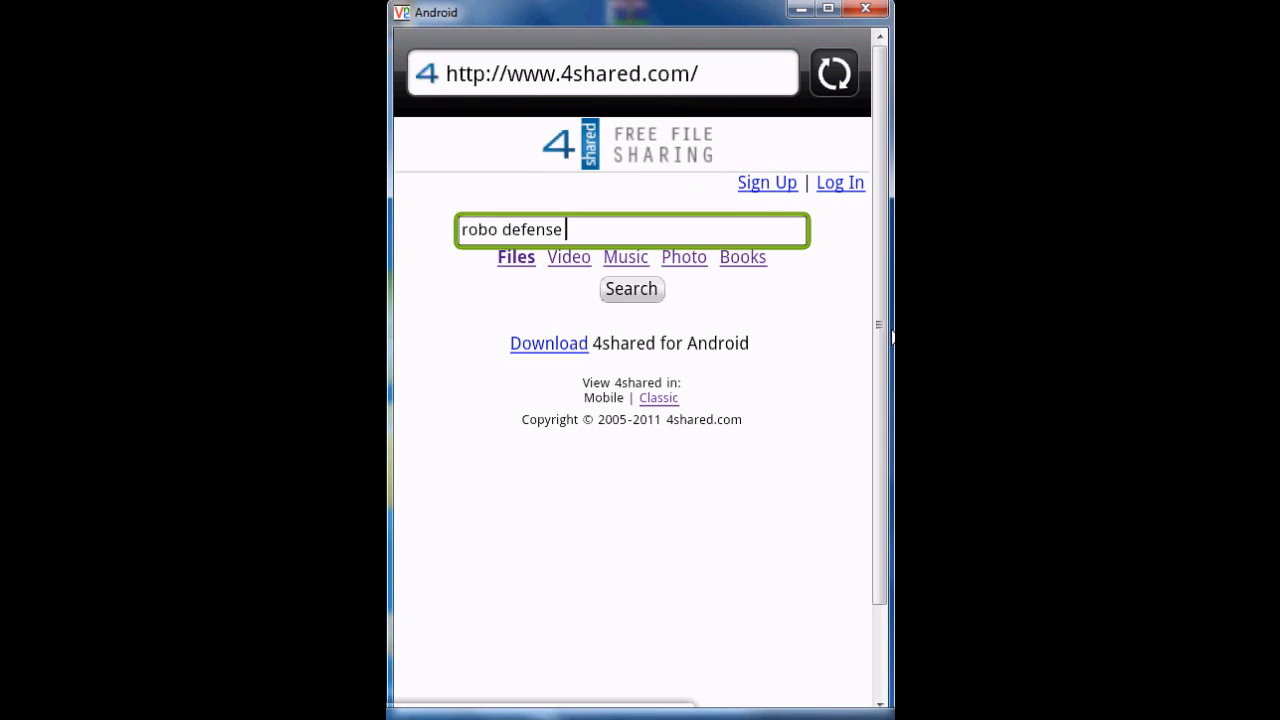
key(Return)
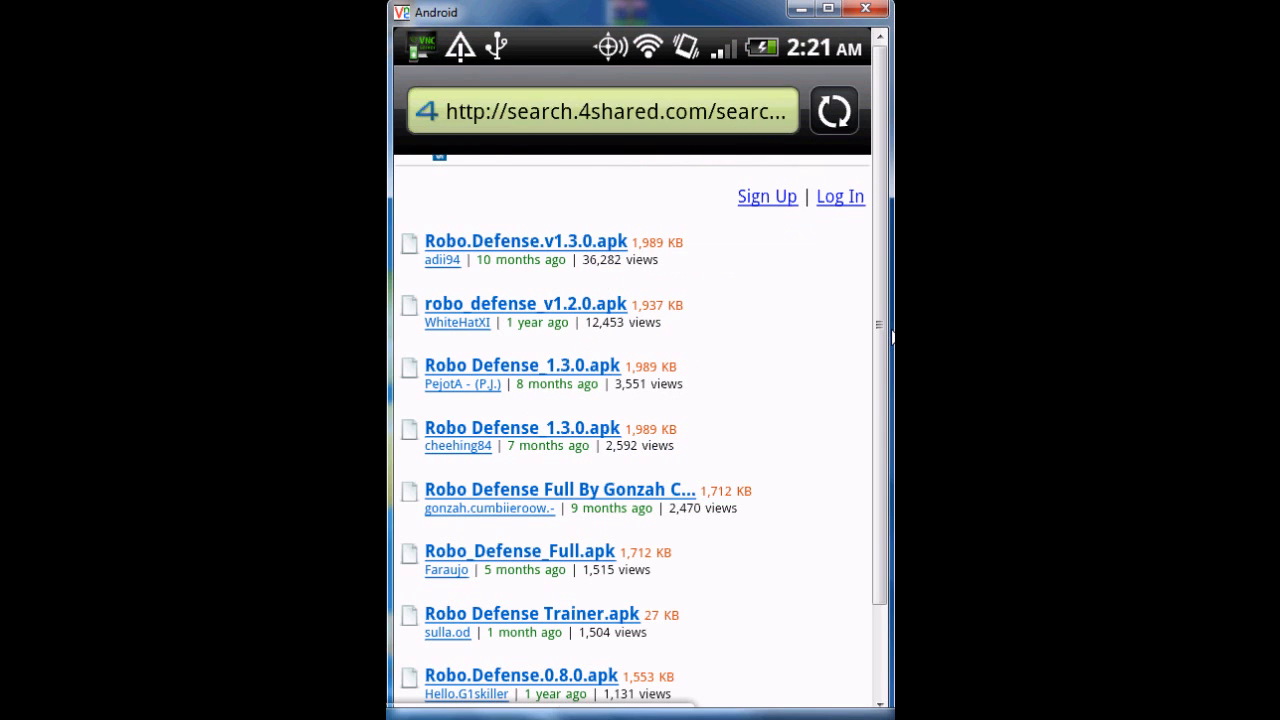
scroll(891, 338, down, 1)
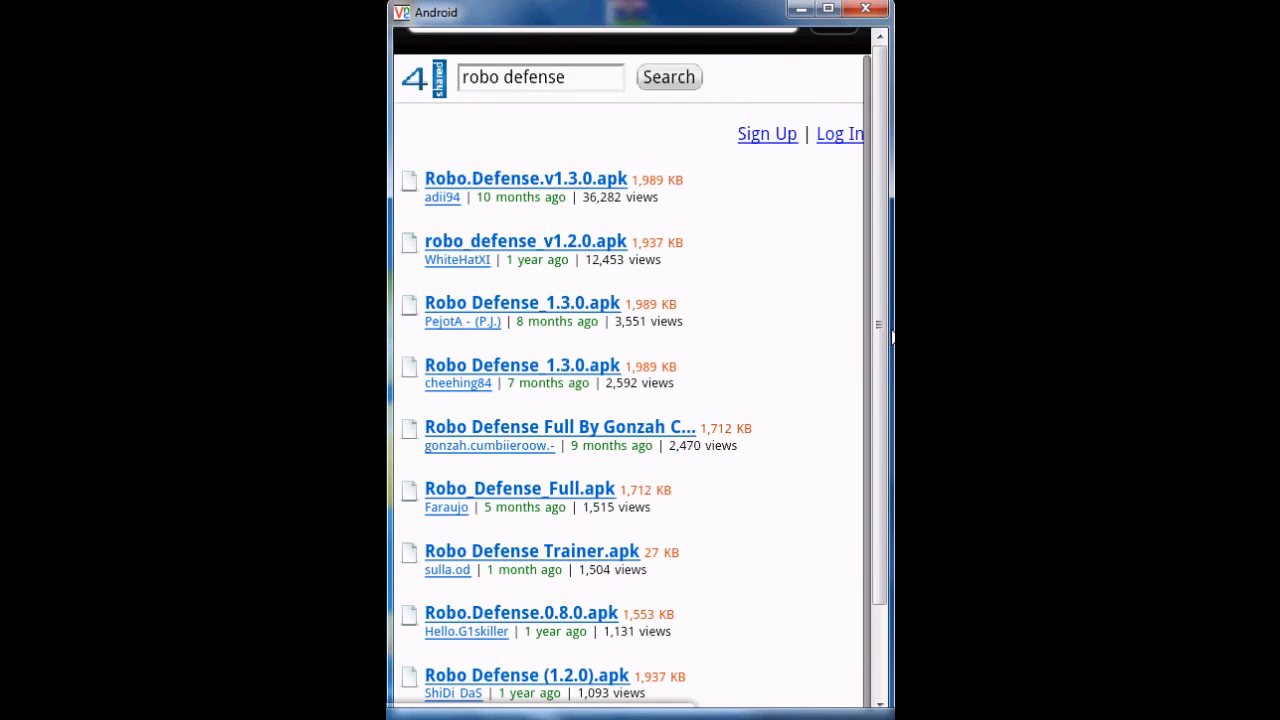
scroll(891, 338, up, 1)
scroll(891, 338, up, 1)
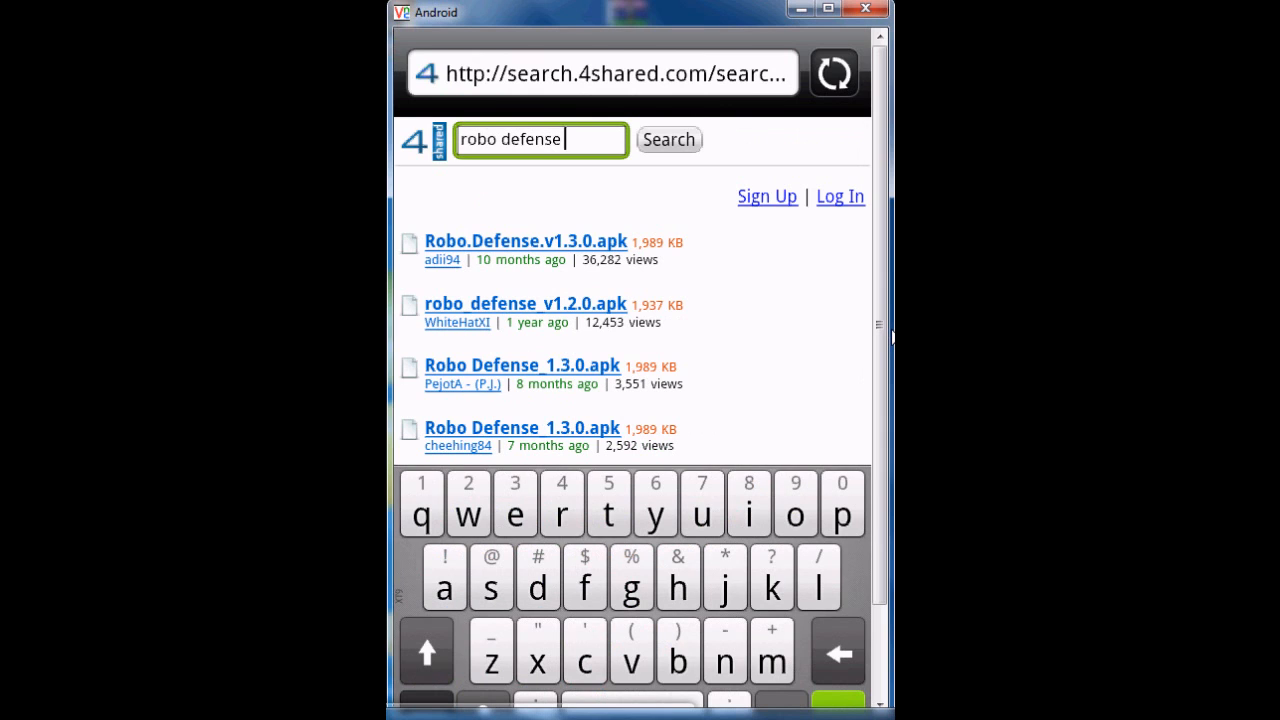
text(ful)
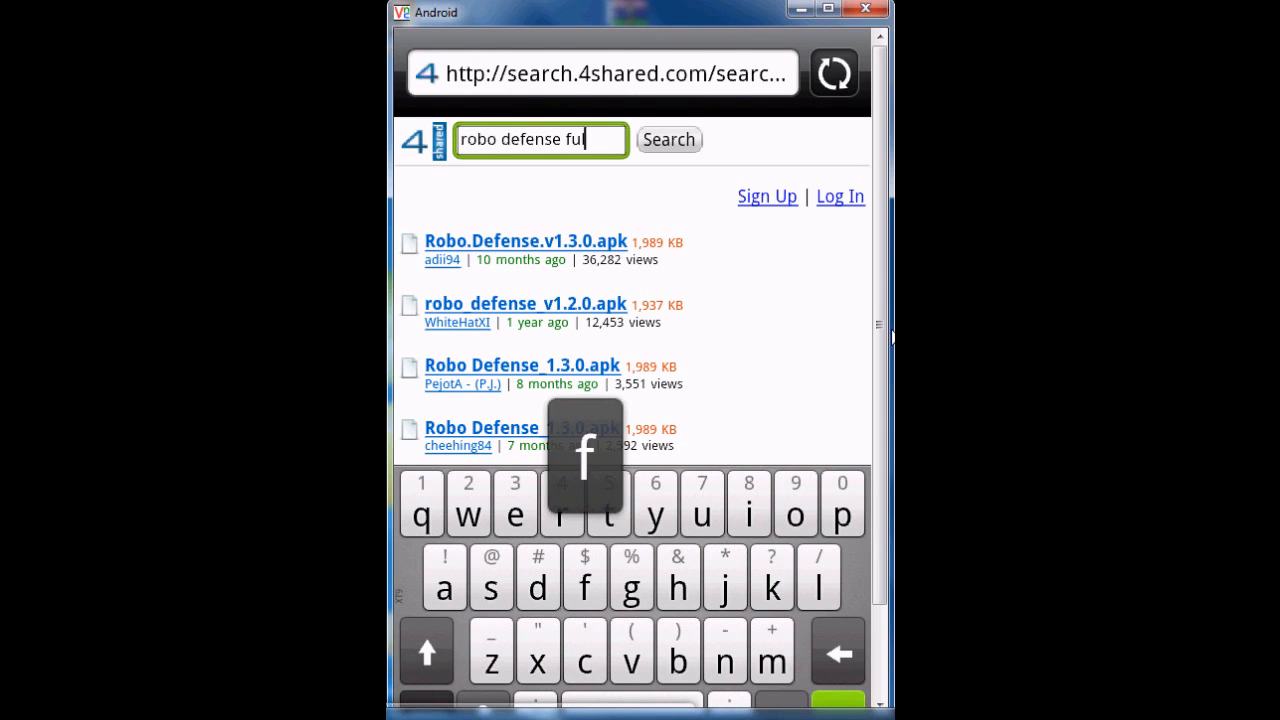
text(l)
key(Return)
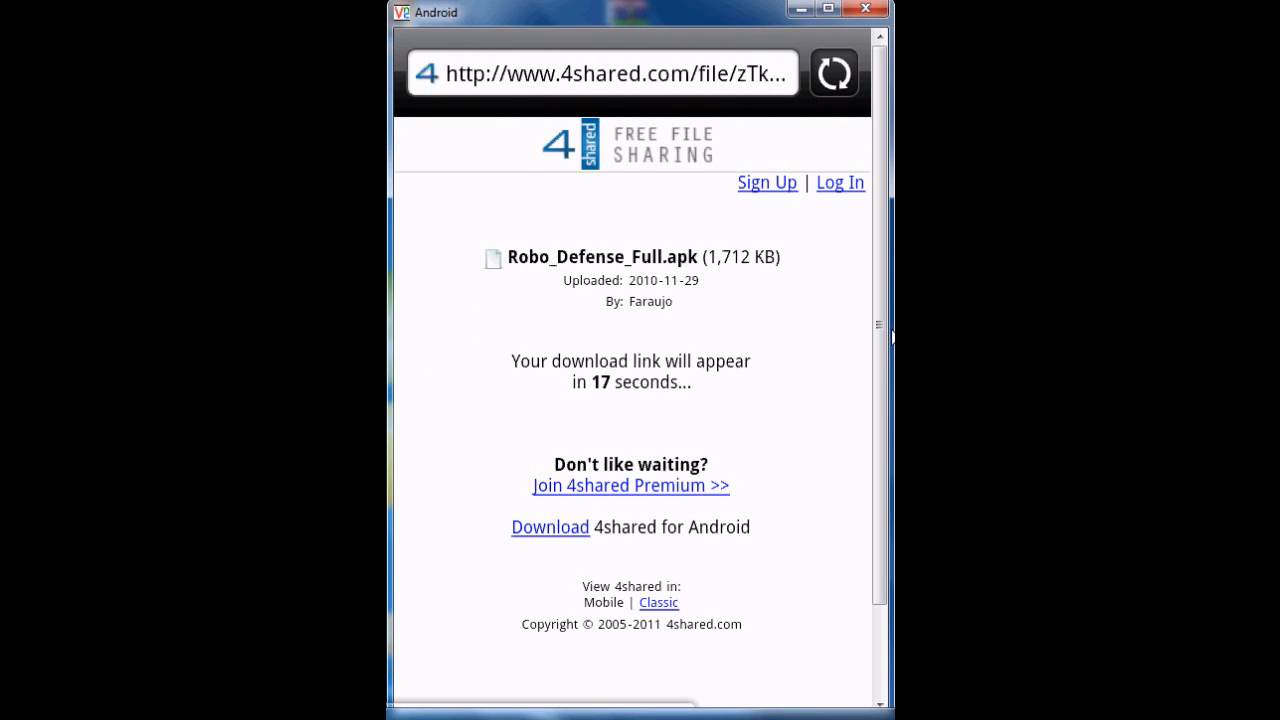
Step: Download the 4shared app for Android from the file page link
click(550, 526)
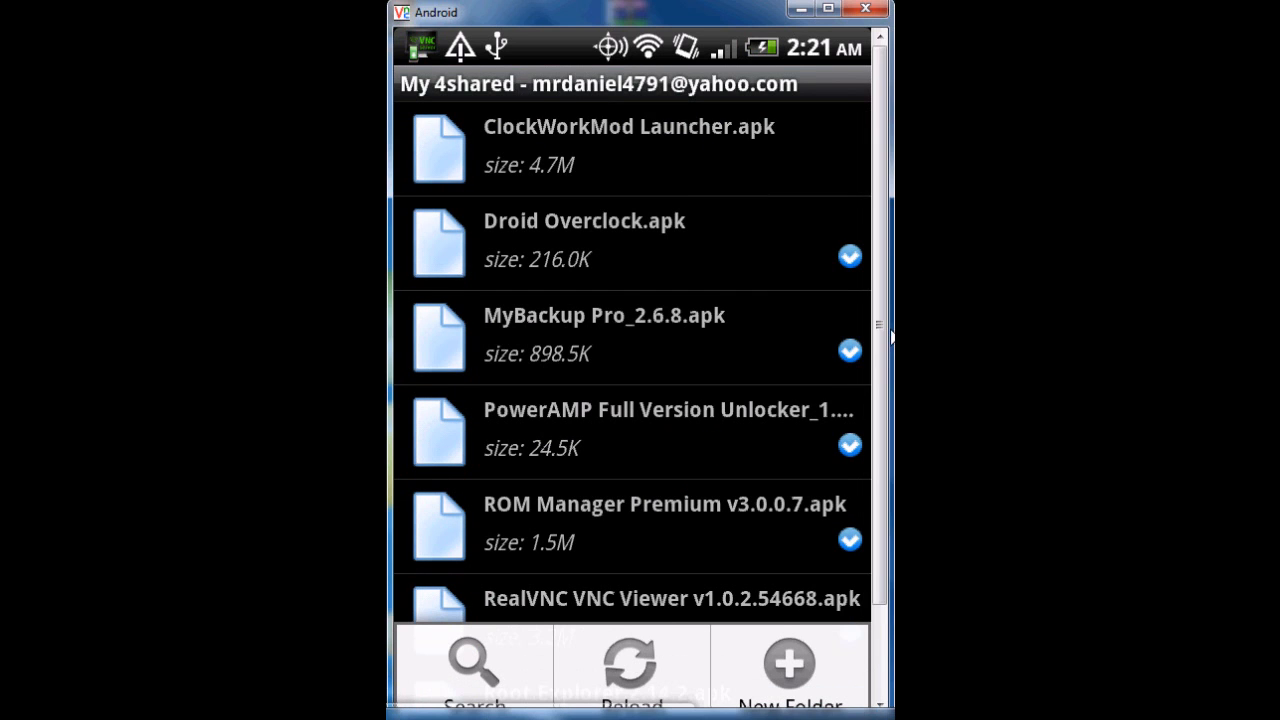
drag(878, 330, 879, 428)
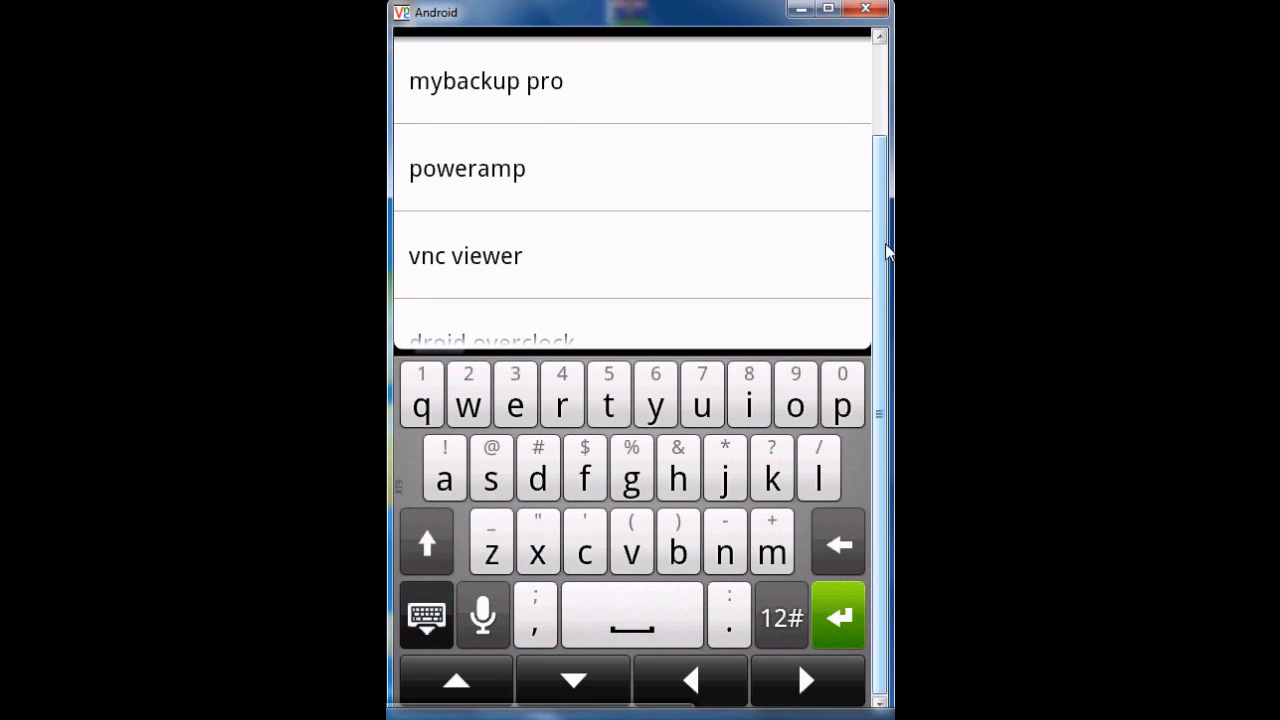
Step: Run a public search in the 4shared app for 'robo defense full', listing four matching files
drag(880, 320, 880, 150)
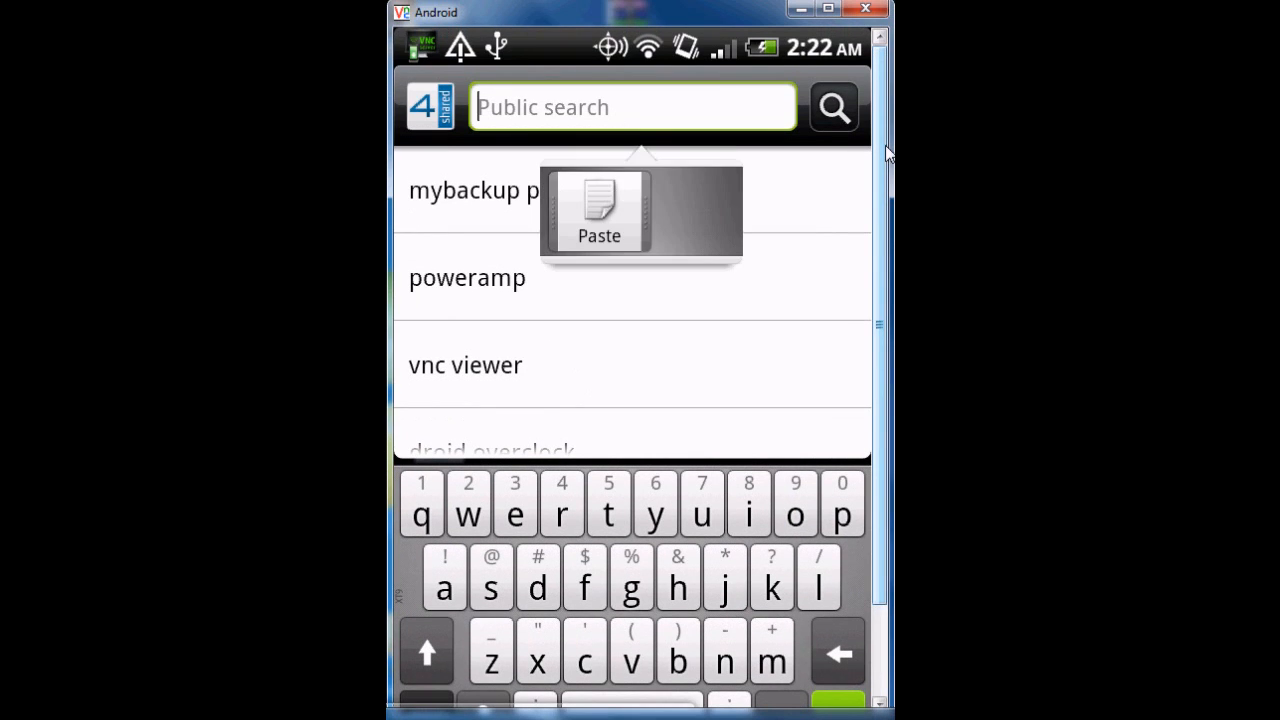
click(834, 108)
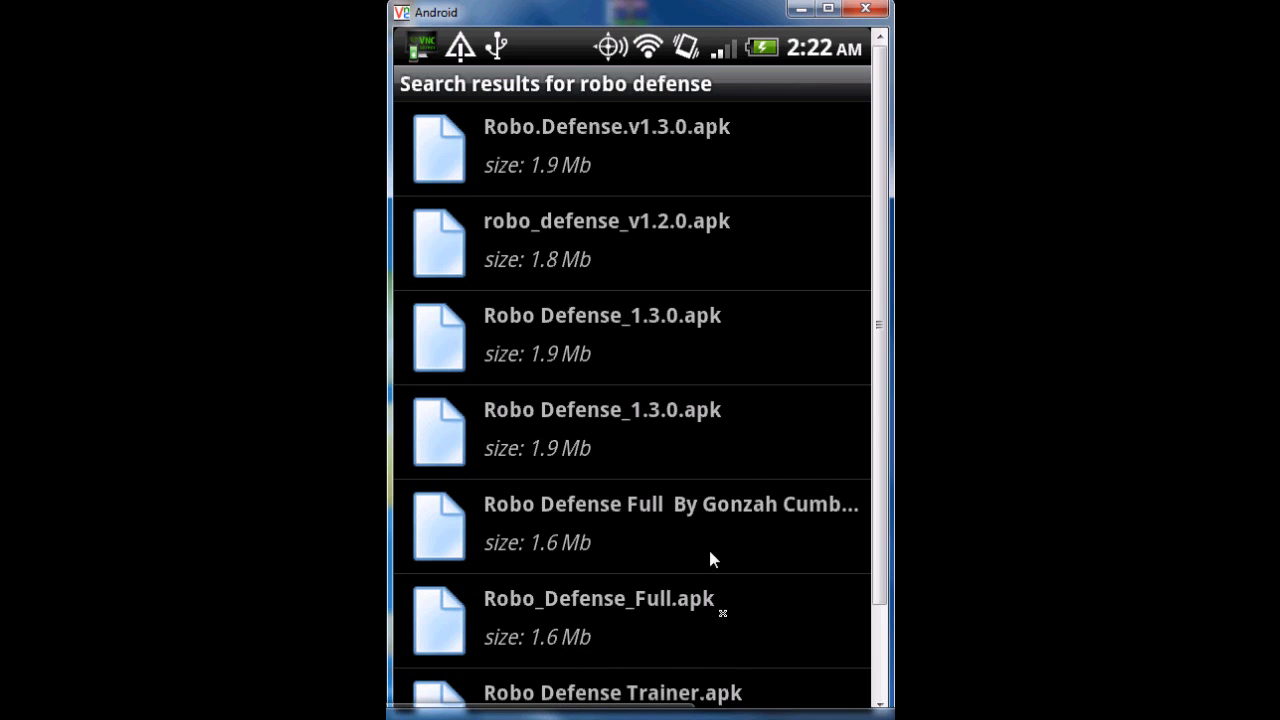
key(Escape)
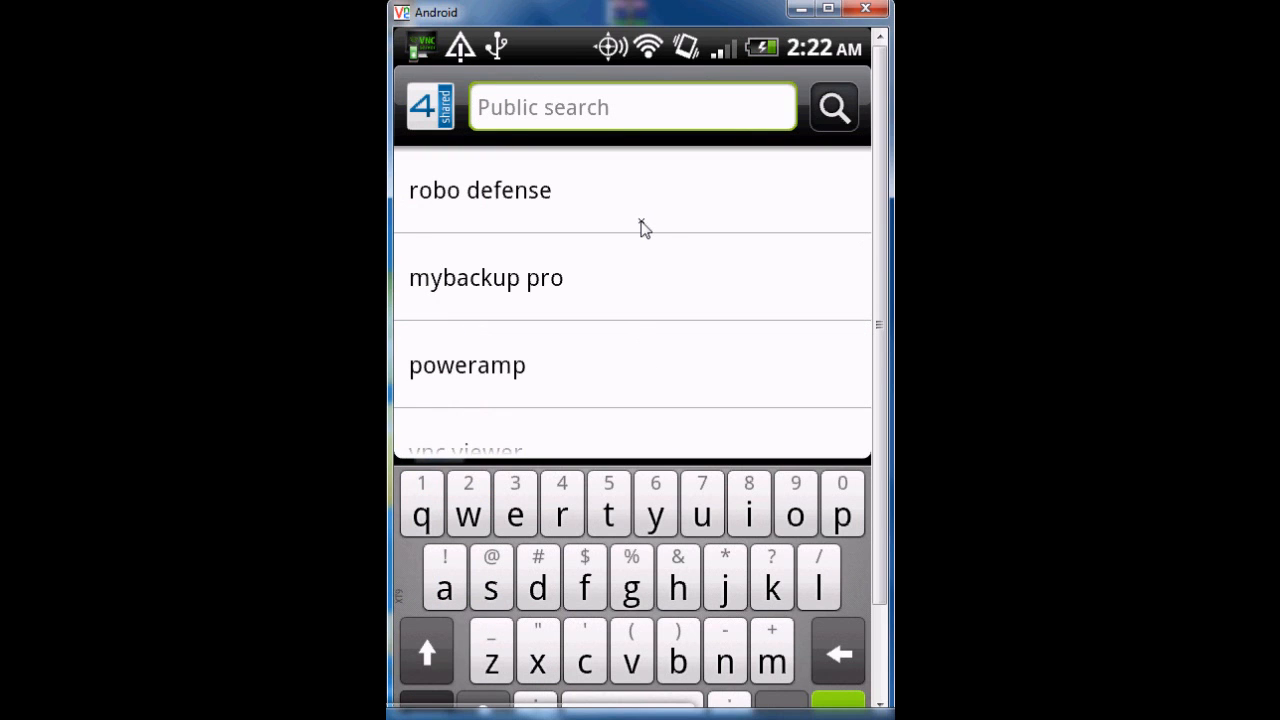
click(643, 228)
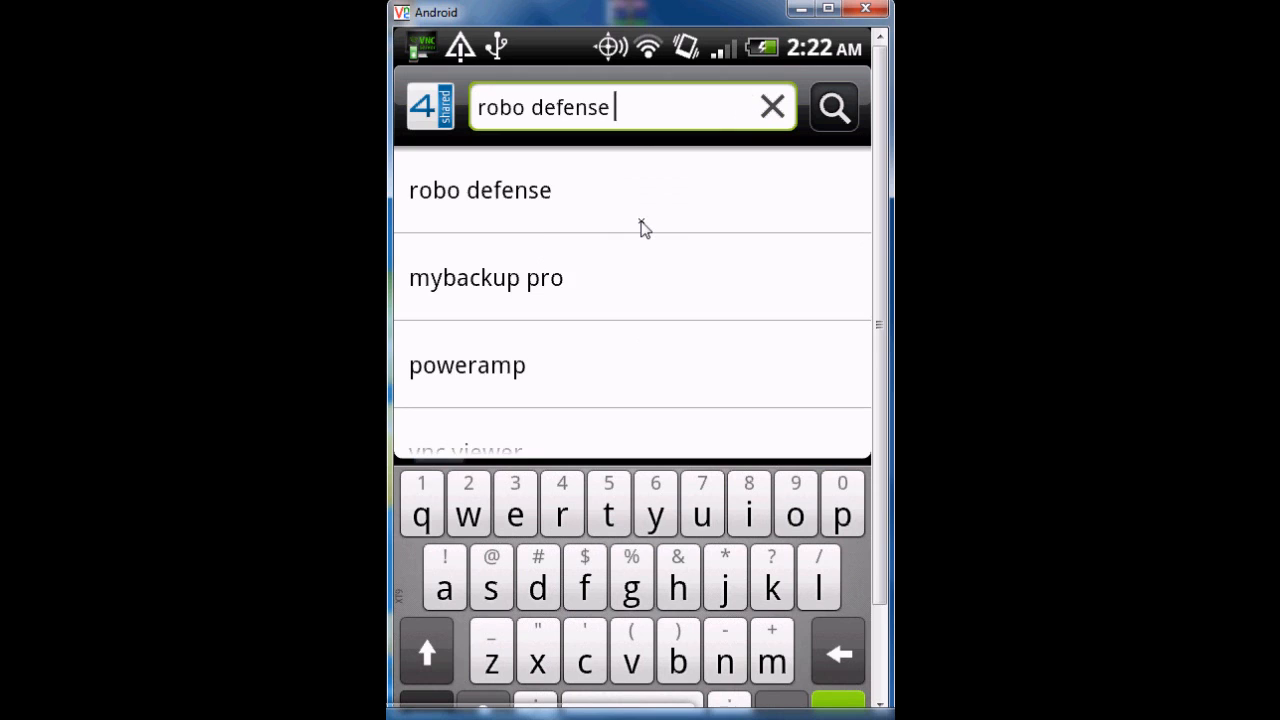
text(full)
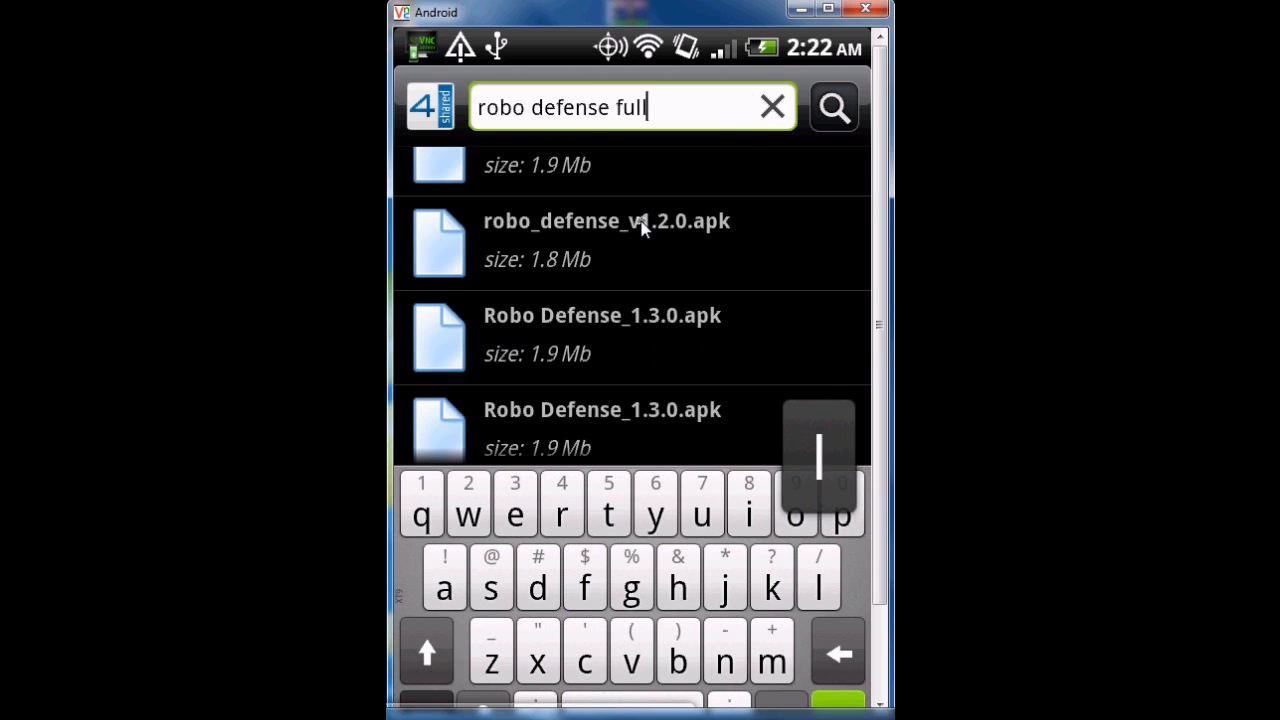
key(Return)
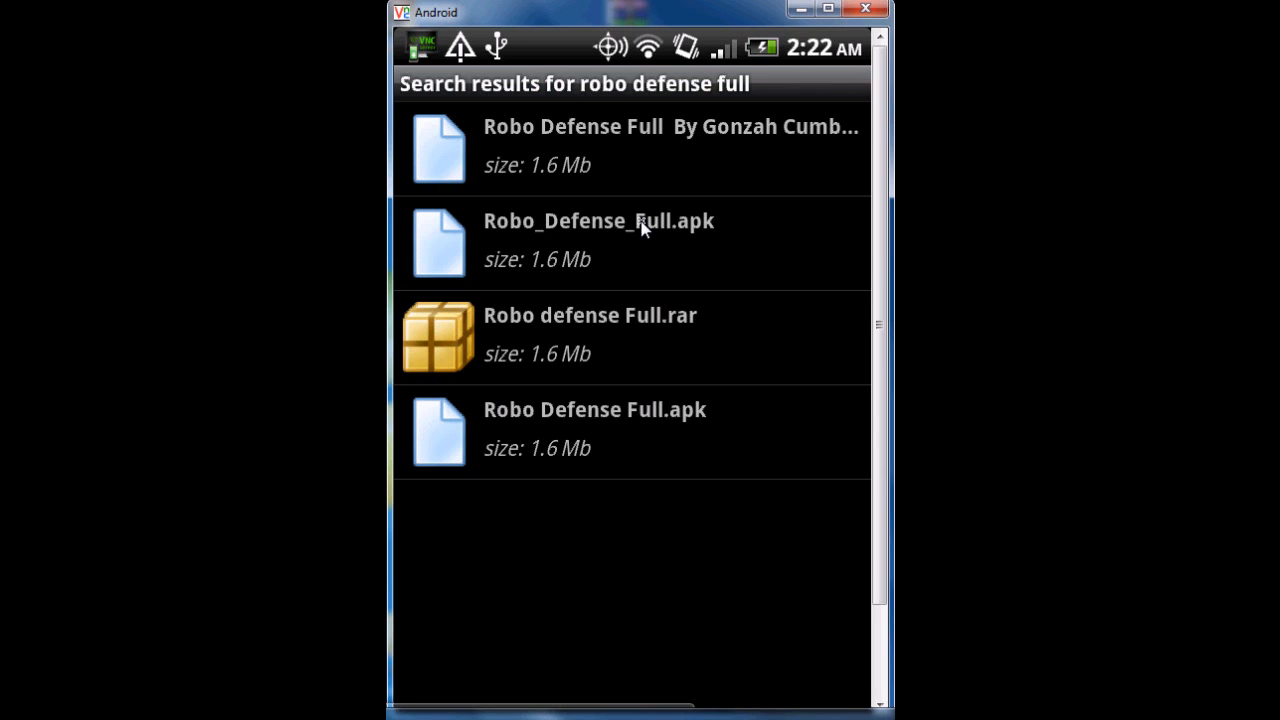
Step: Return to the search results and dismiss the options opened on the wrong file
key(Home)
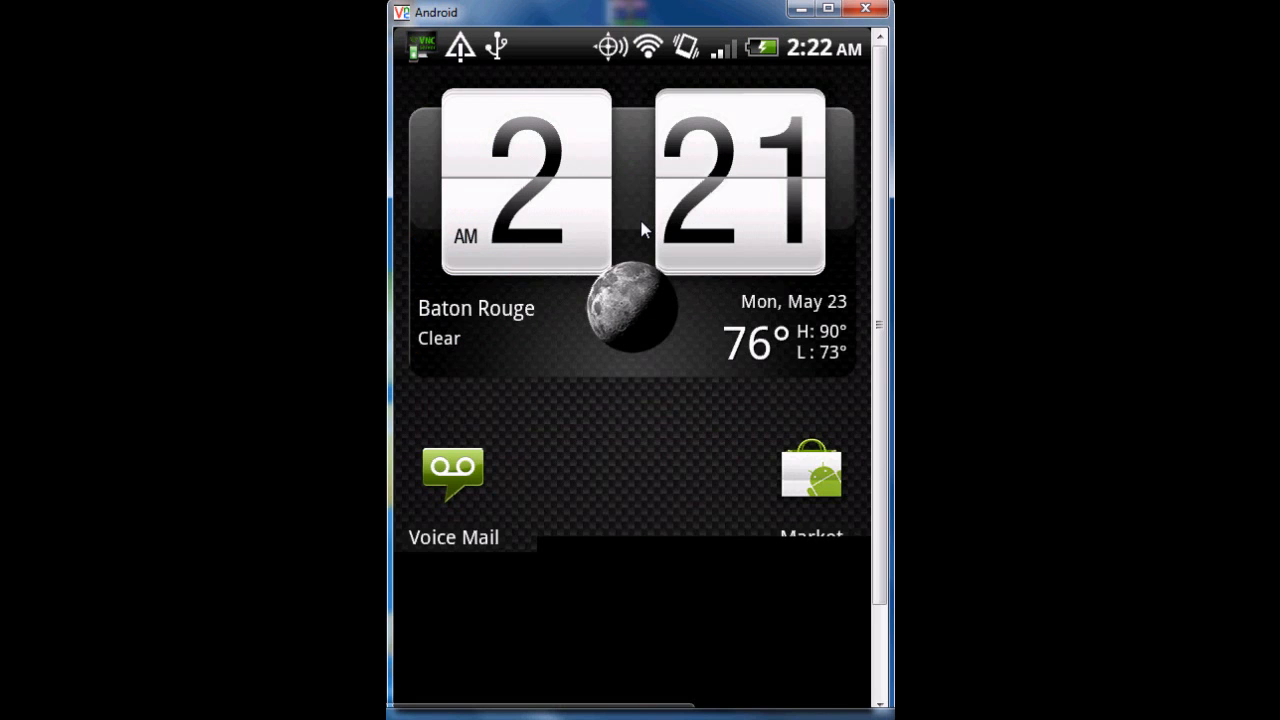
key(Escape)
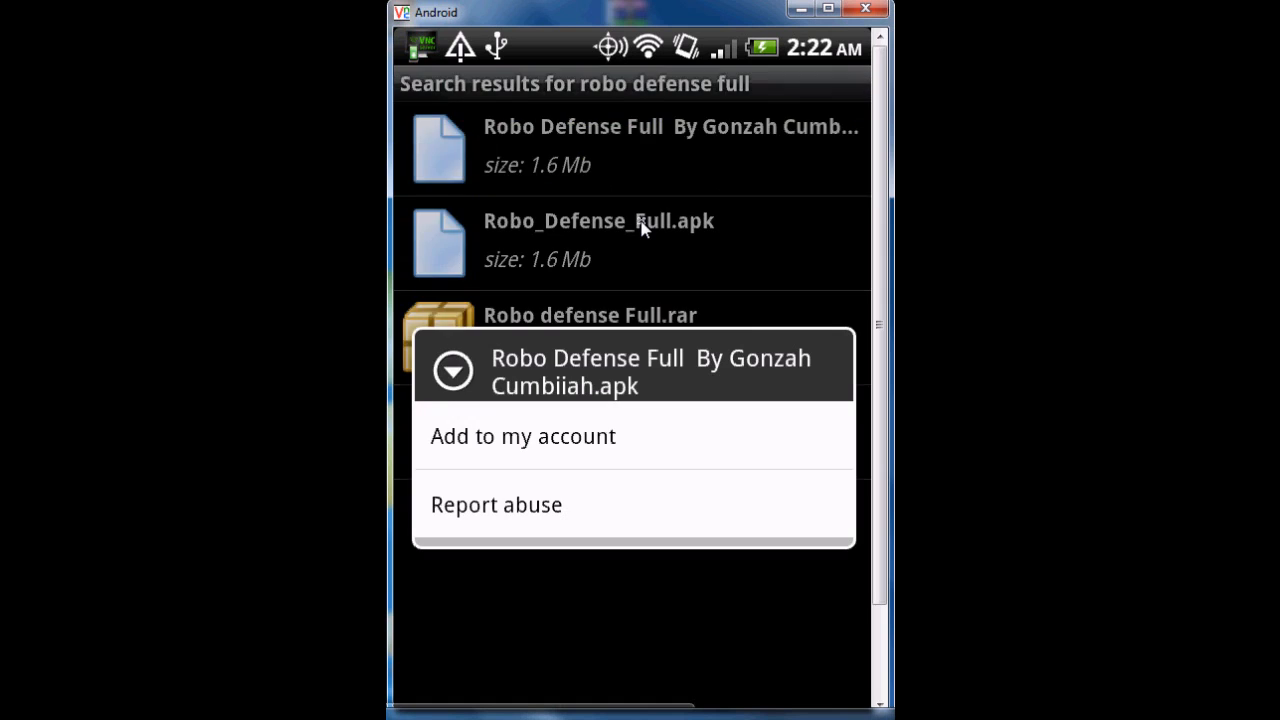
key(Escape)
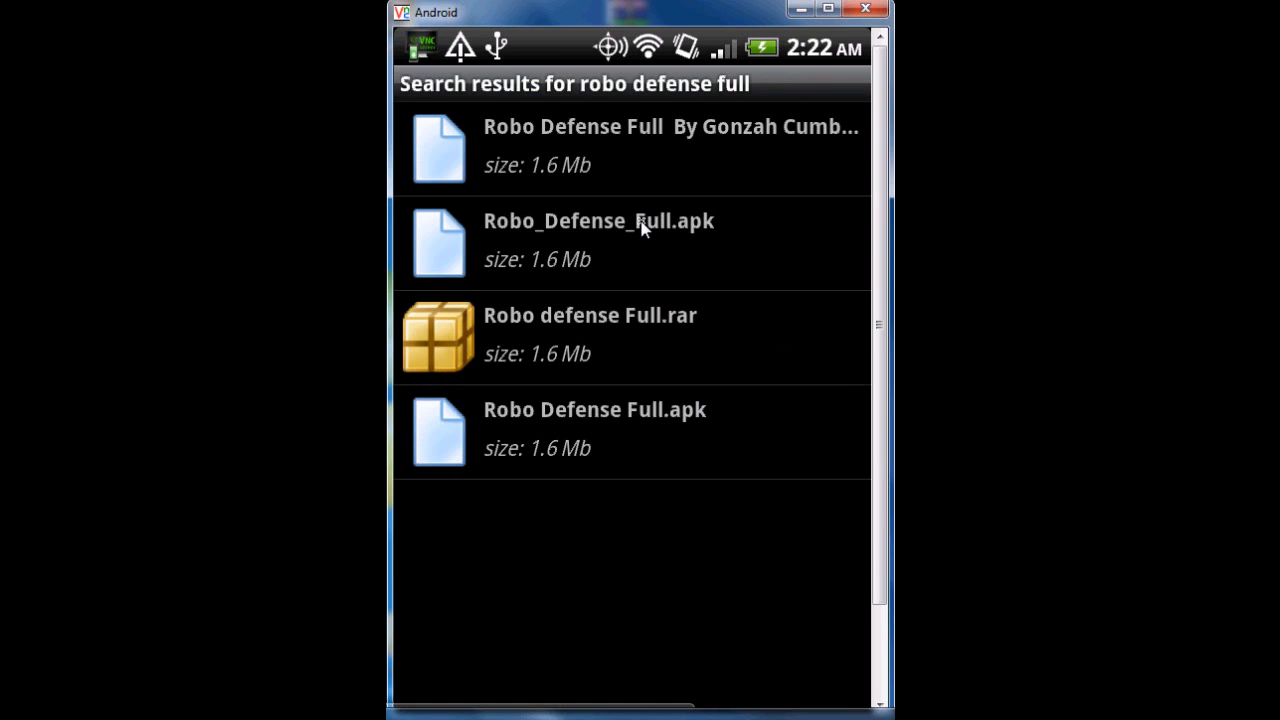
key(Down)
Step: Add Robo_Defense_Full.apk to My 4shared and open it to begin installing
click(641, 228)
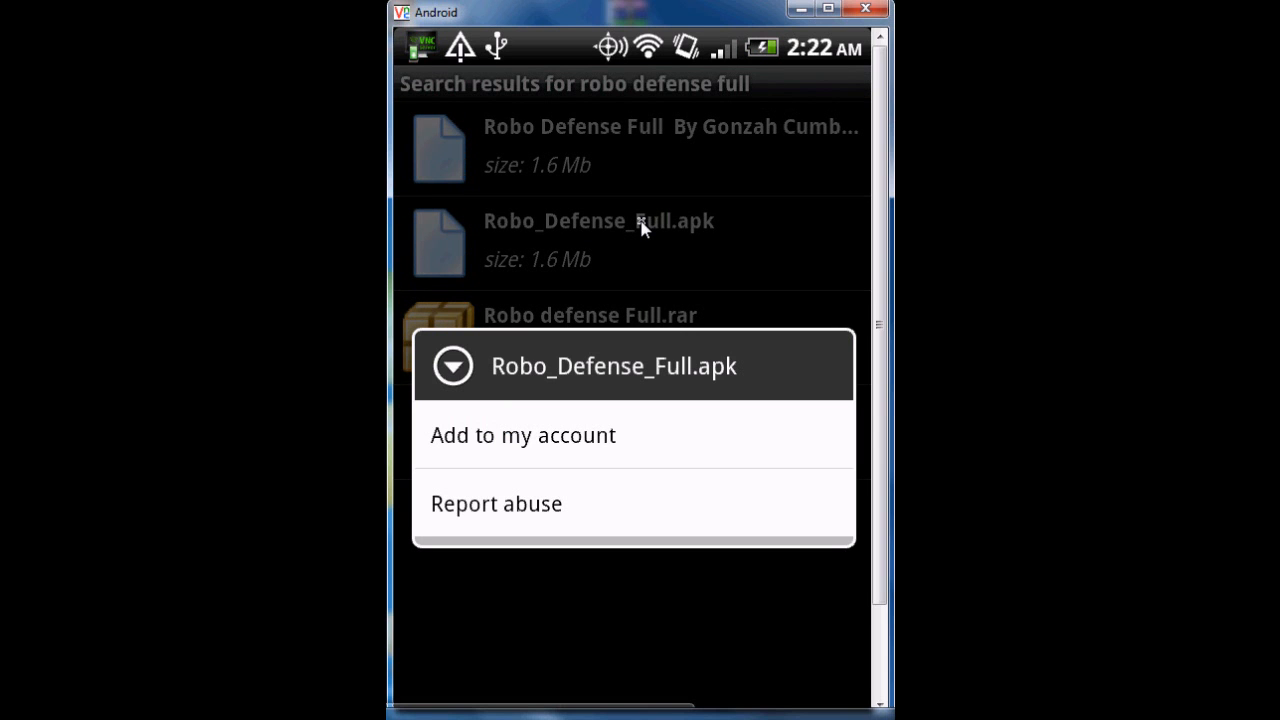
key(Return)
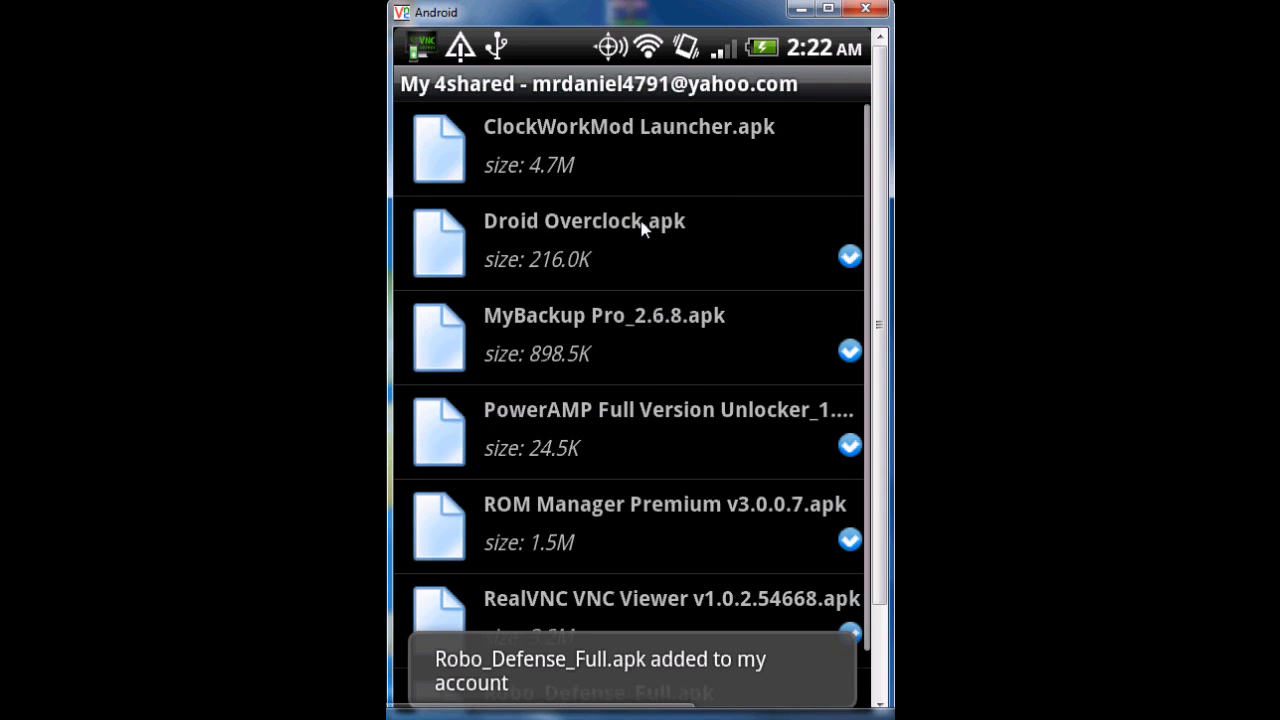
scroll(641, 228, down, 1)
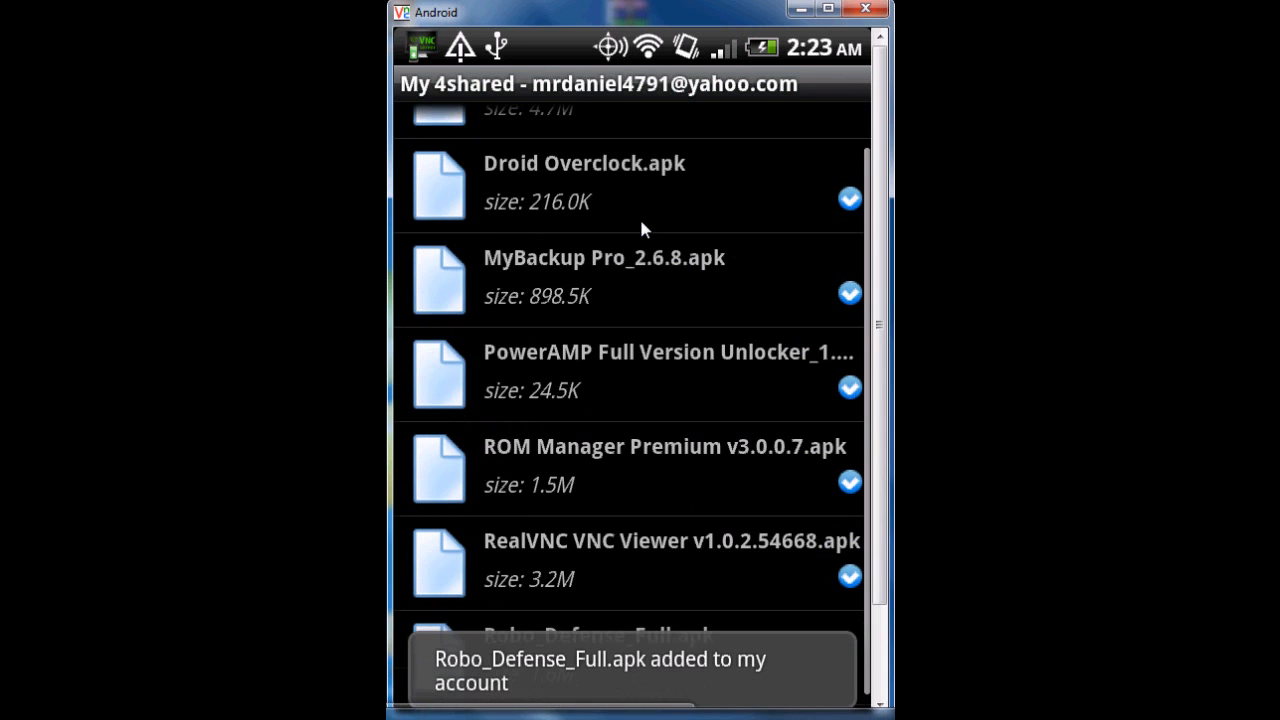
scroll(641, 228, down, 1)
scroll(641, 228, down, 1)
scroll(641, 228, down, 1)
key(Return)
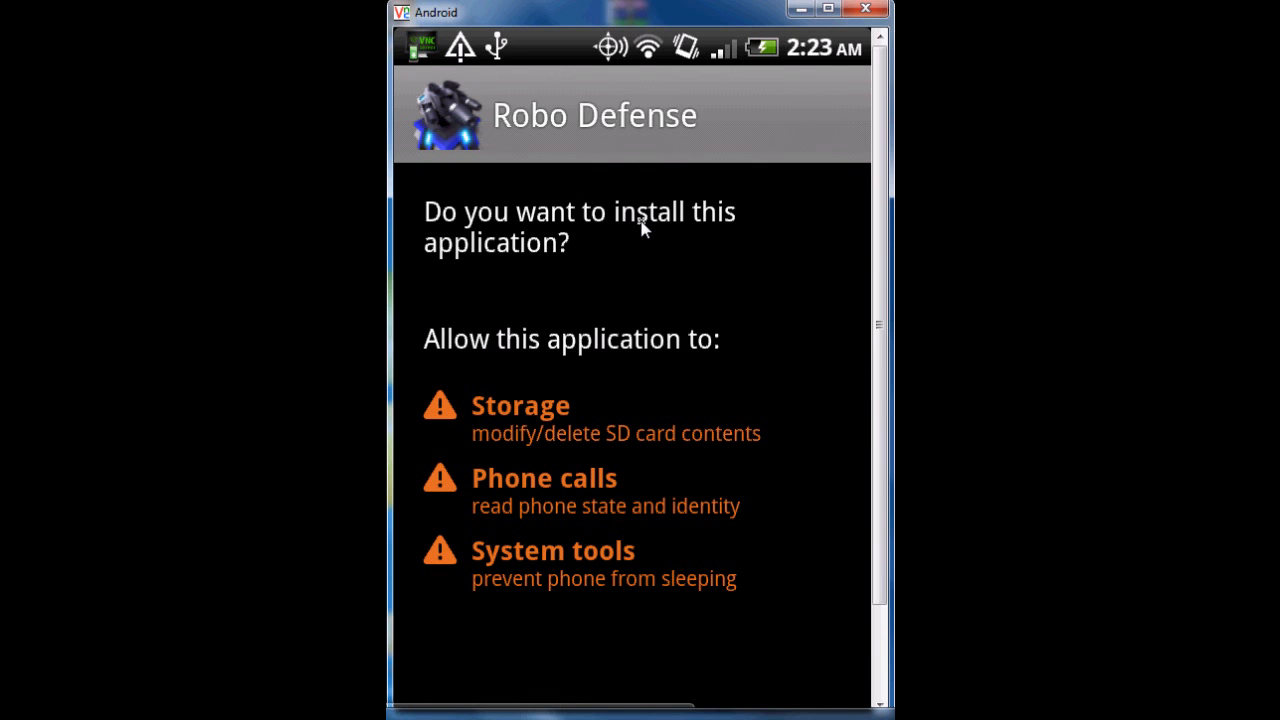
drag(880, 170, 880, 300)
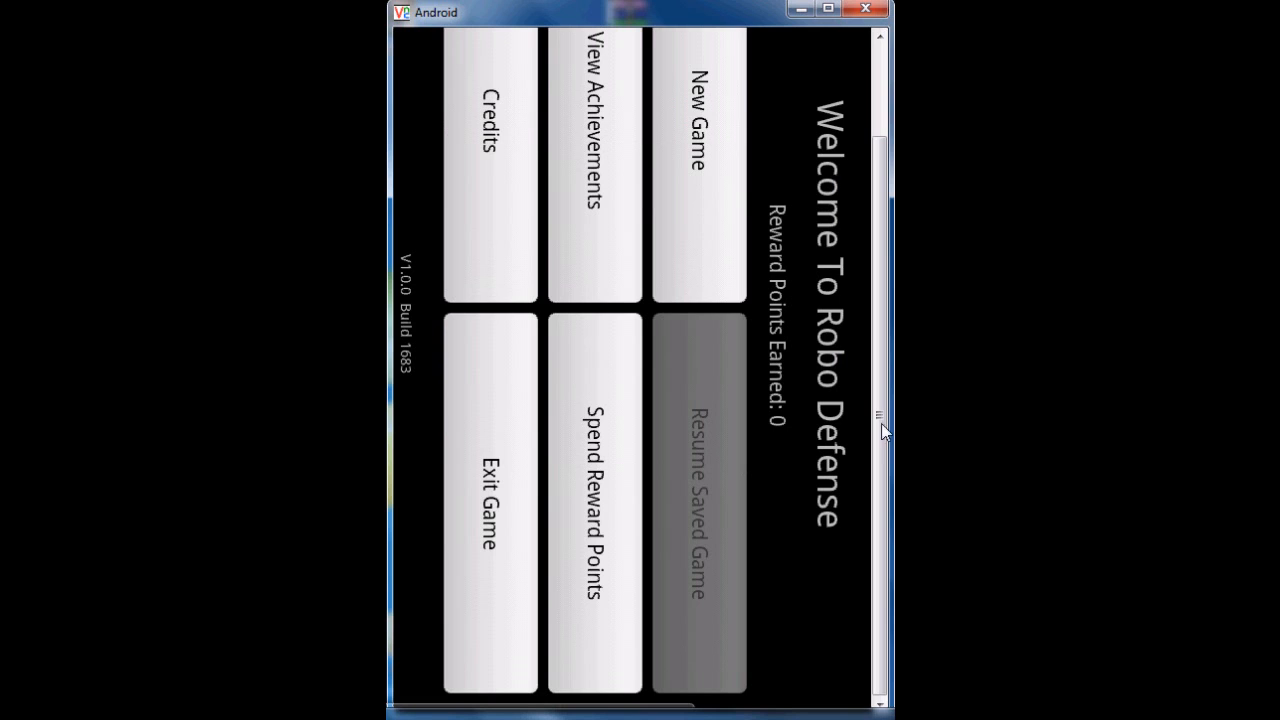
drag(878, 165, 873, 72)
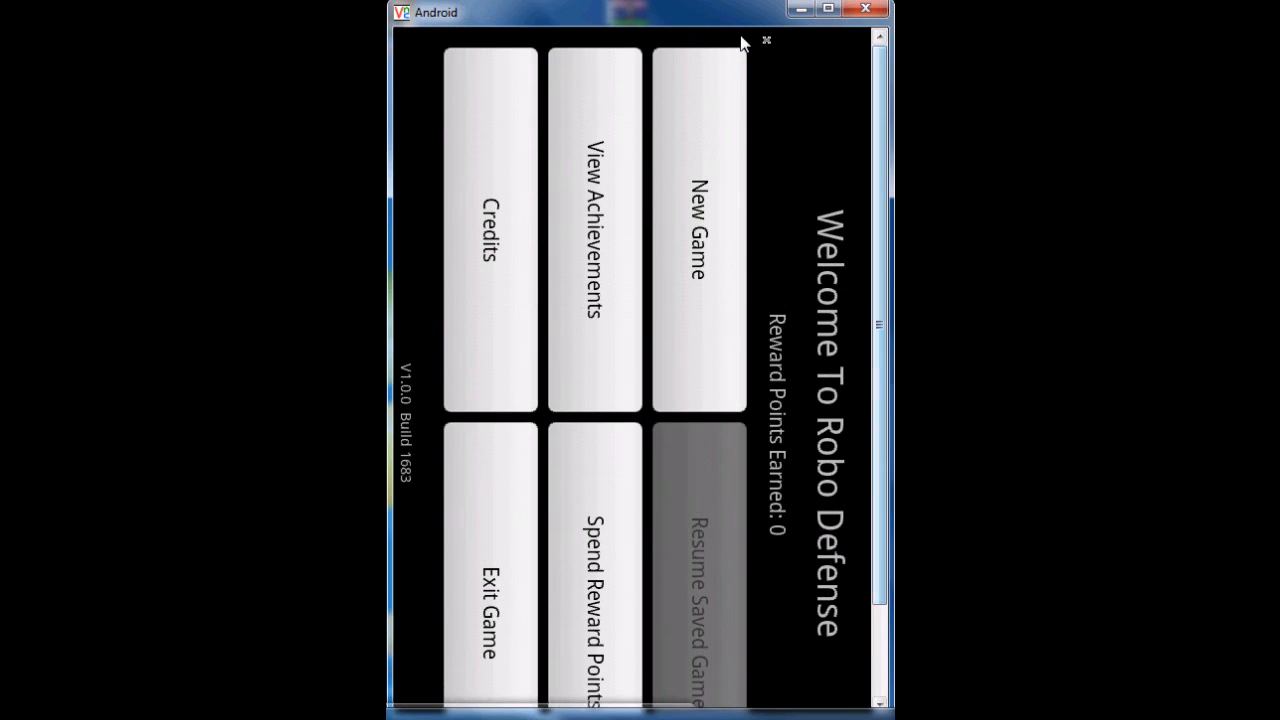
Step: Bring up and dismiss the viewer window's options while leaving the game for home
right_click(662, 14)
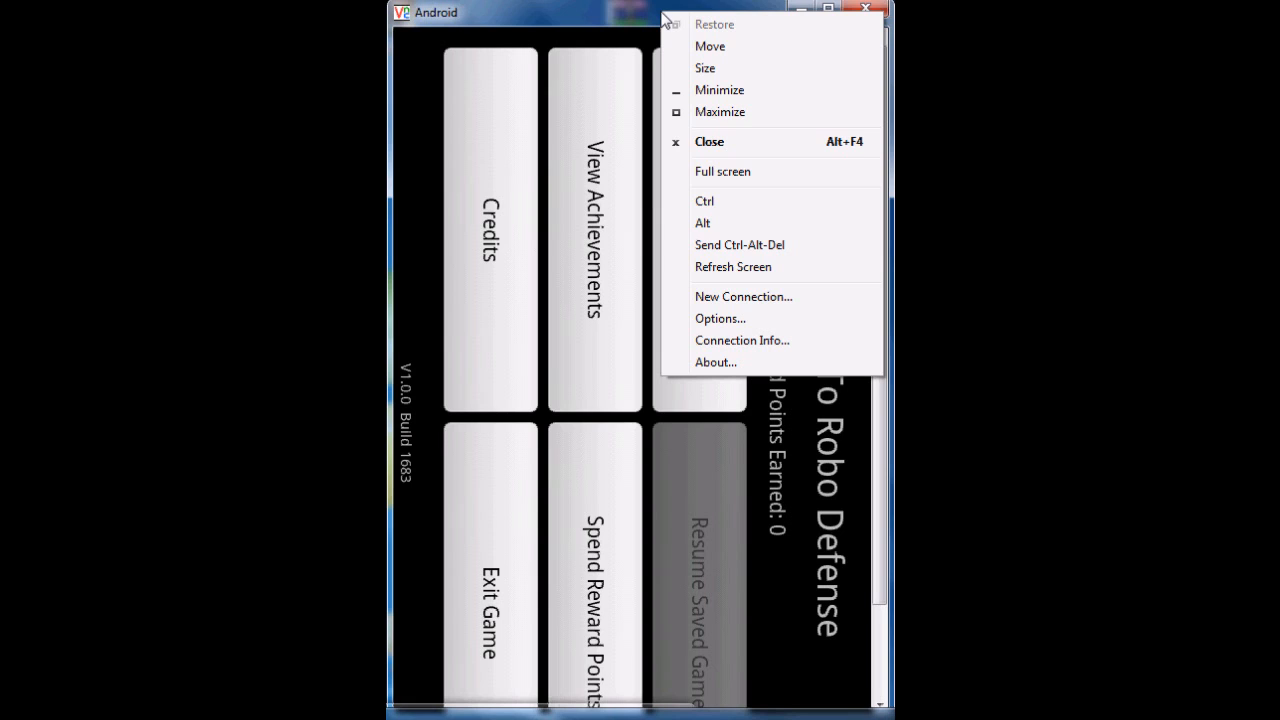
click(650, 11)
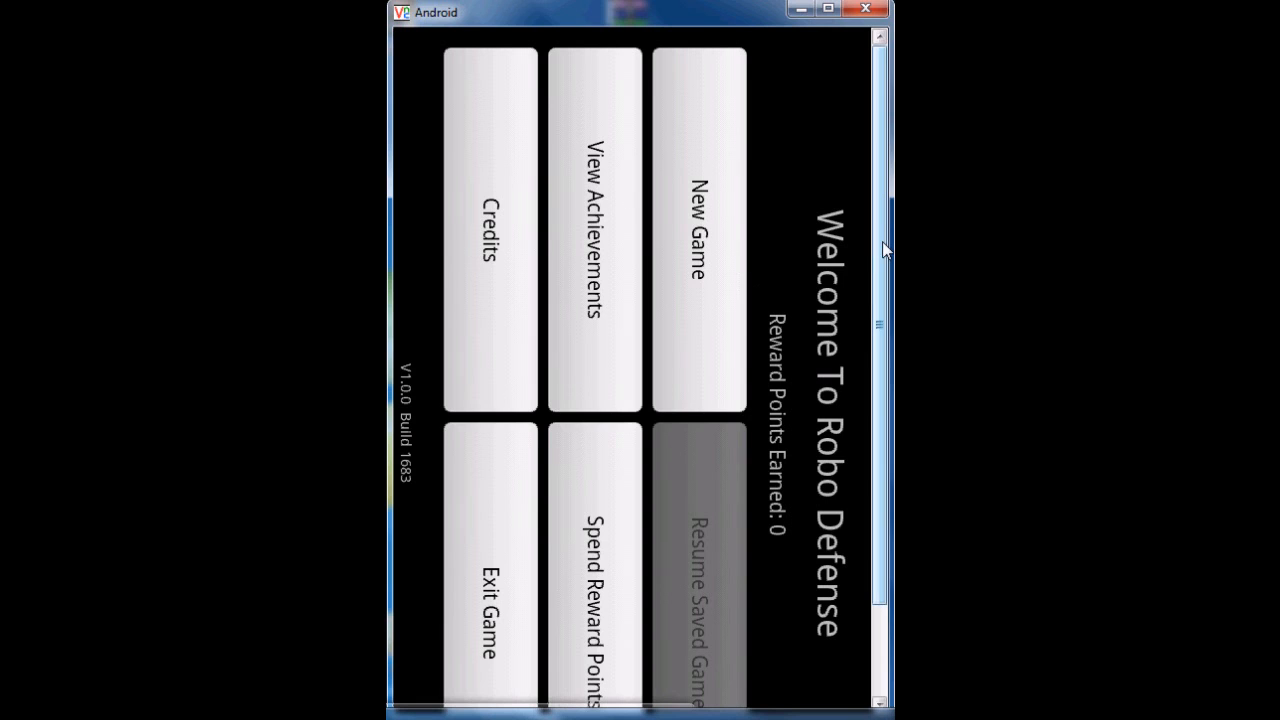
mouse_move(884, 248)
mouse_down()
mouse_move(882, 349)
mouse_move(778, 15)
mouse_move(865, 338)
mouse_up()
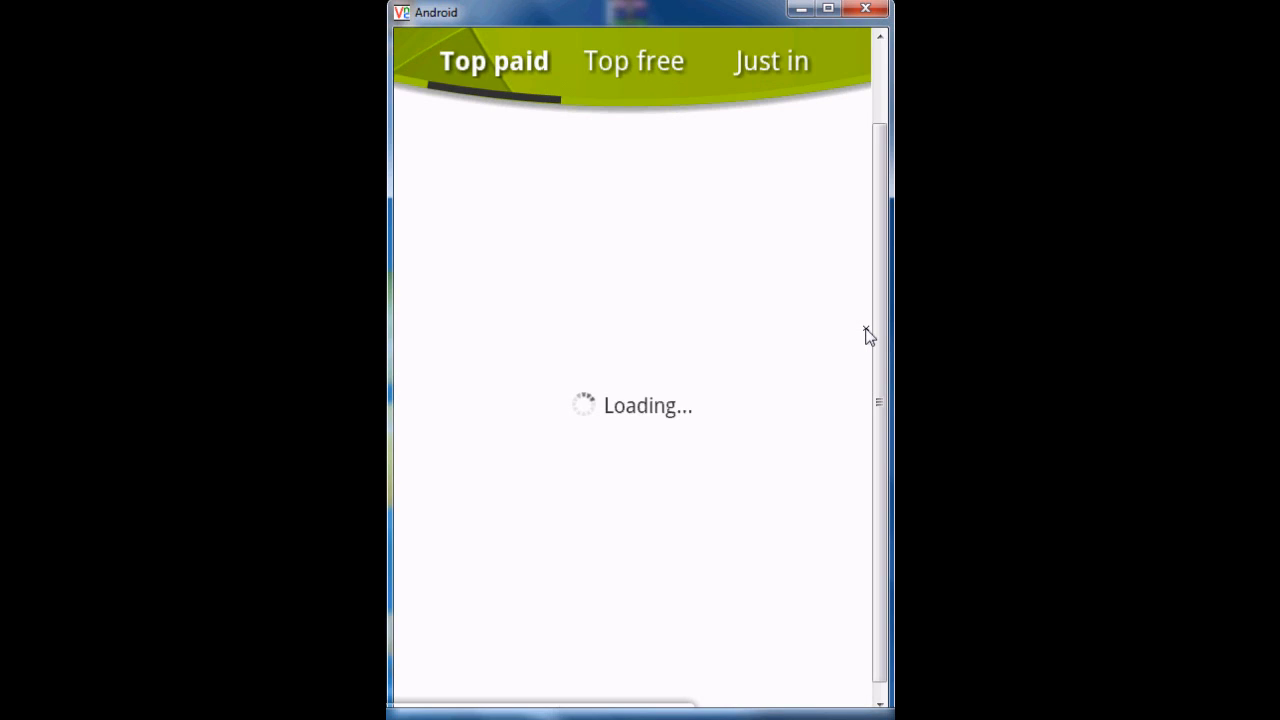
Step: From the paid Robo Defense store page, list other applications by the same developer
click(867, 335)
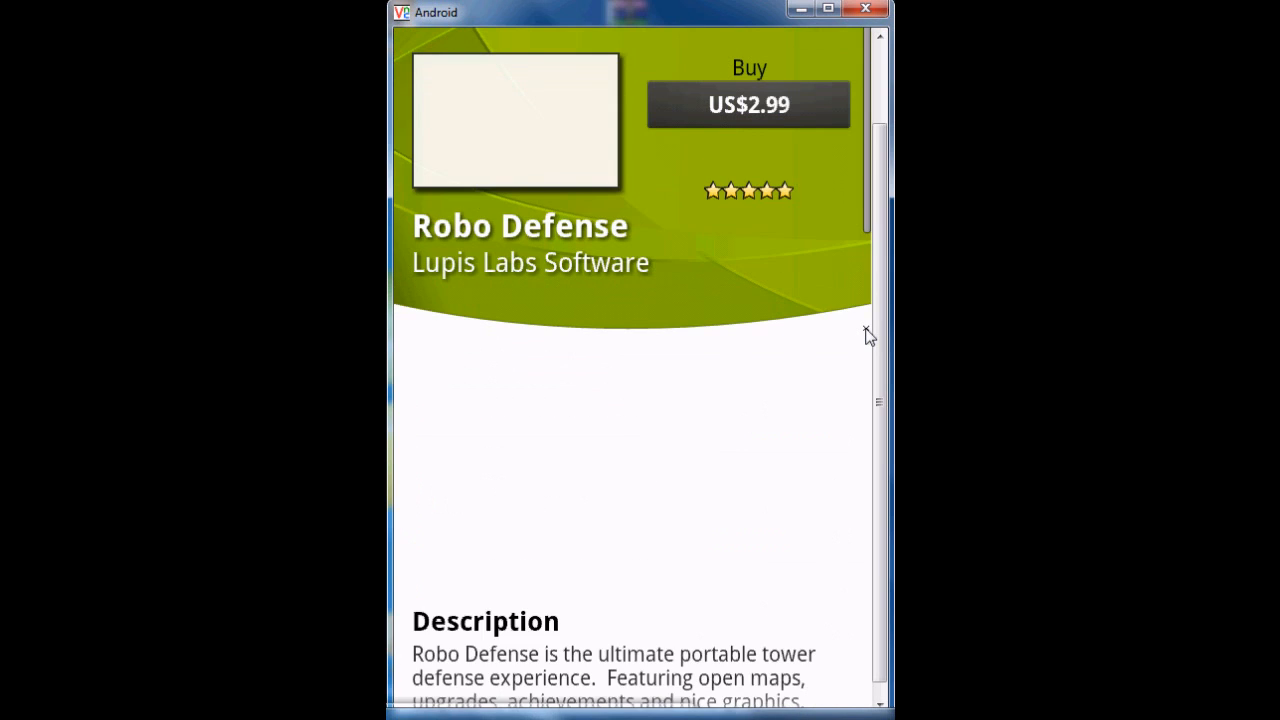
scroll(867, 335, down, 3)
scroll(867, 335, down, 10)
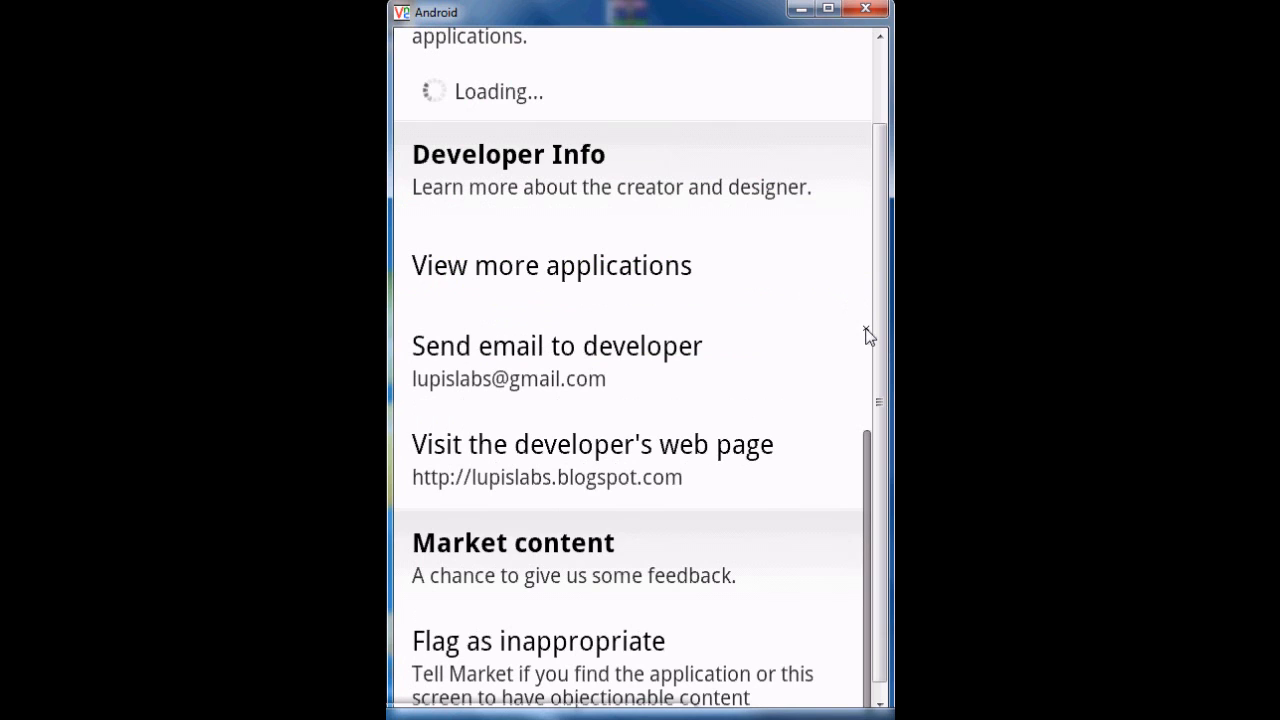
scroll(867, 335, up, 5)
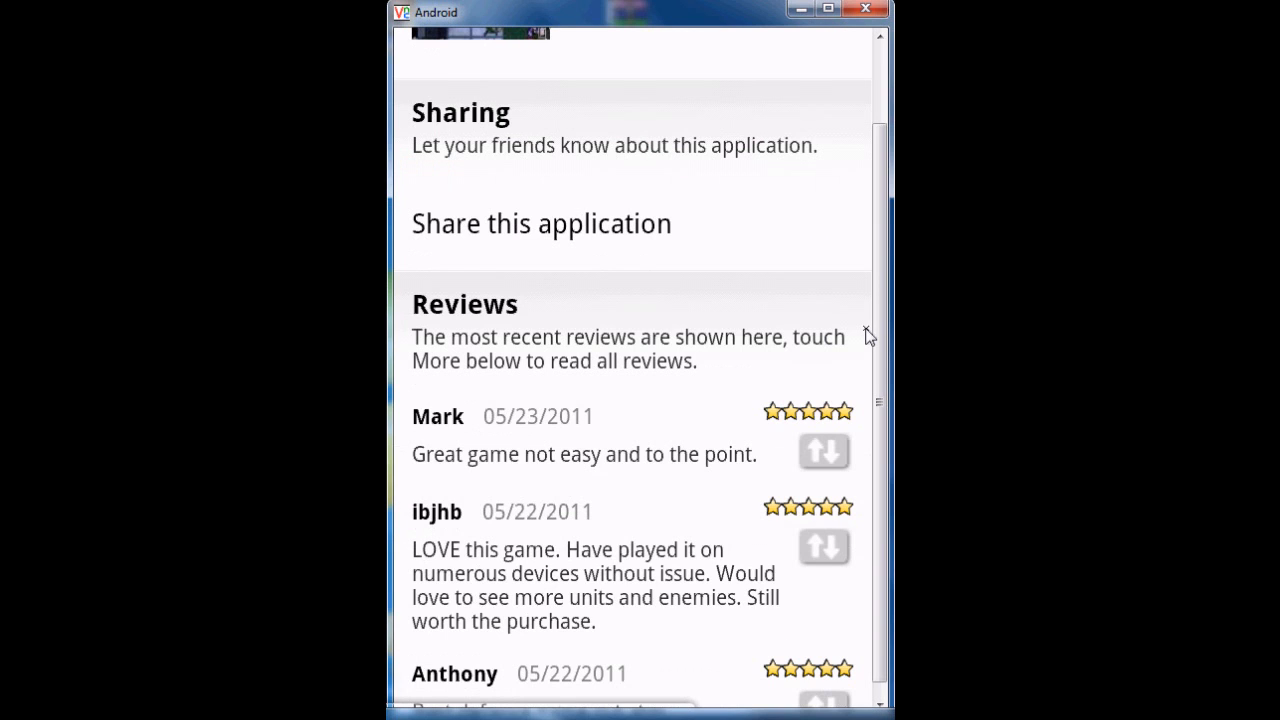
scroll(867, 335, up, 3)
scroll(867, 335, down, 5)
scroll(867, 335, up, 2)
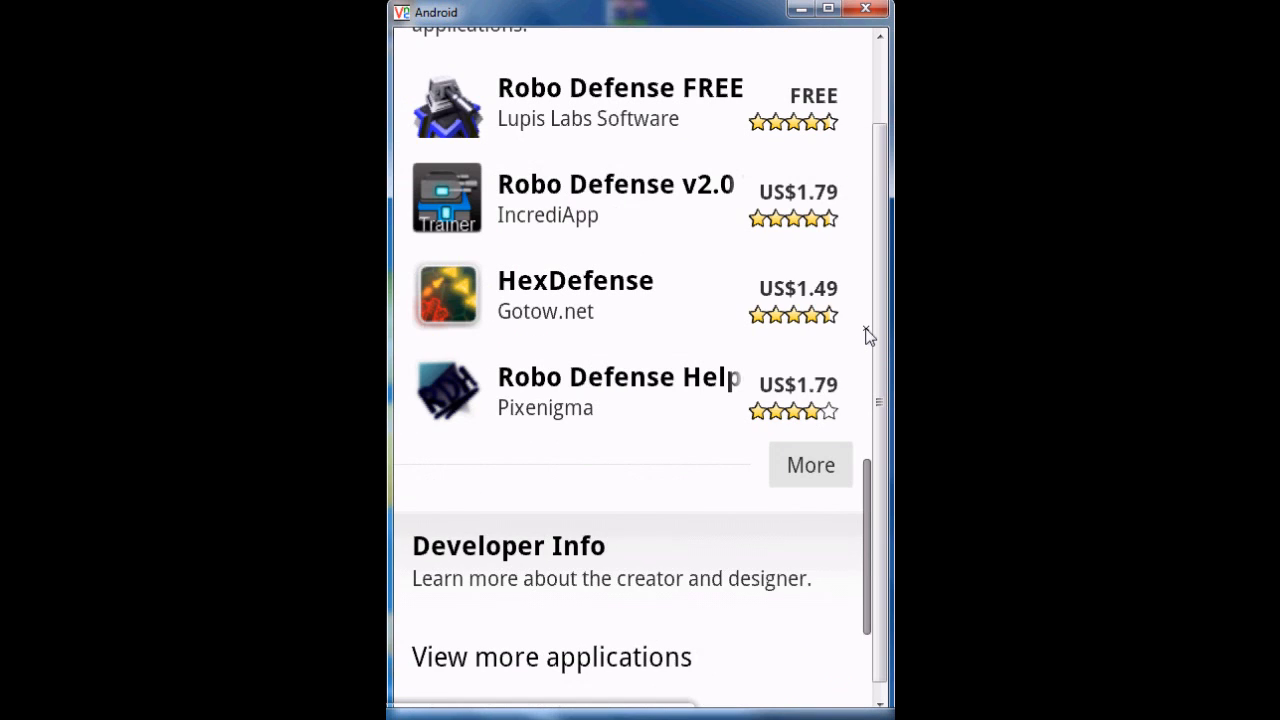
scroll(867, 335, down, 1)
key(Down)
key(Return)
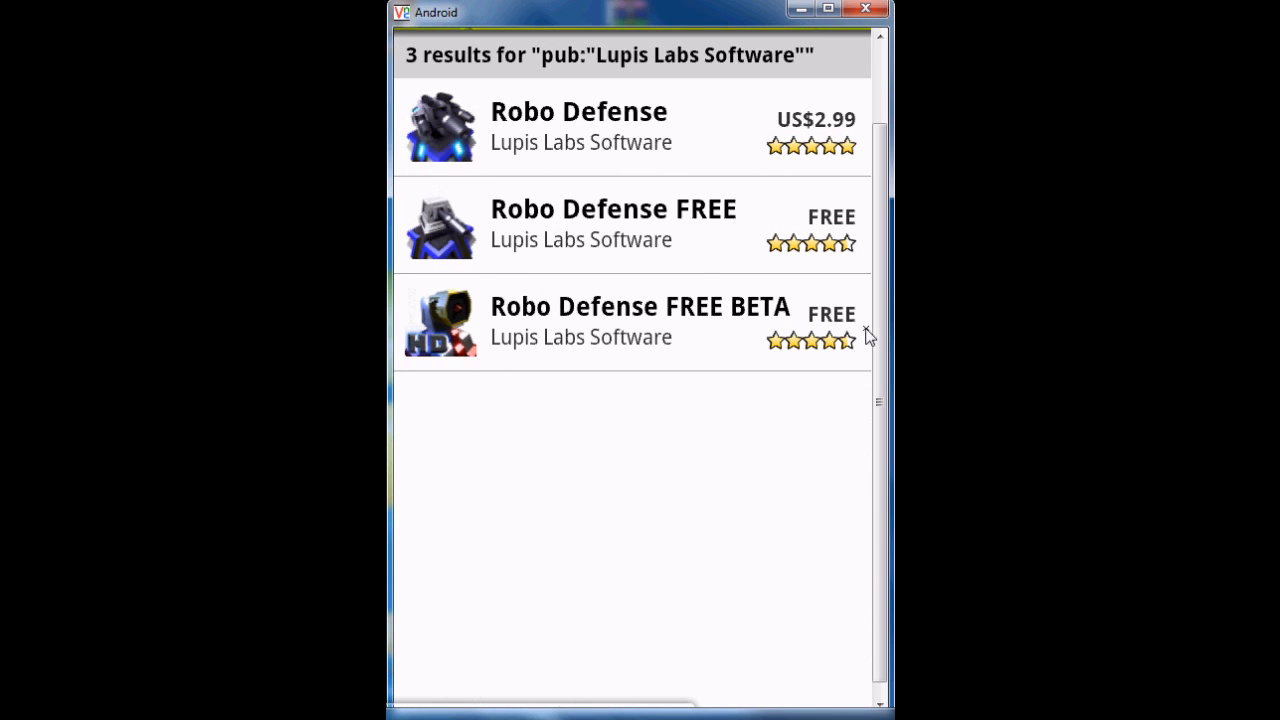
Step: Choose Robo Defense FREE, install it and accept its permissions
key(Down)
key(Return)
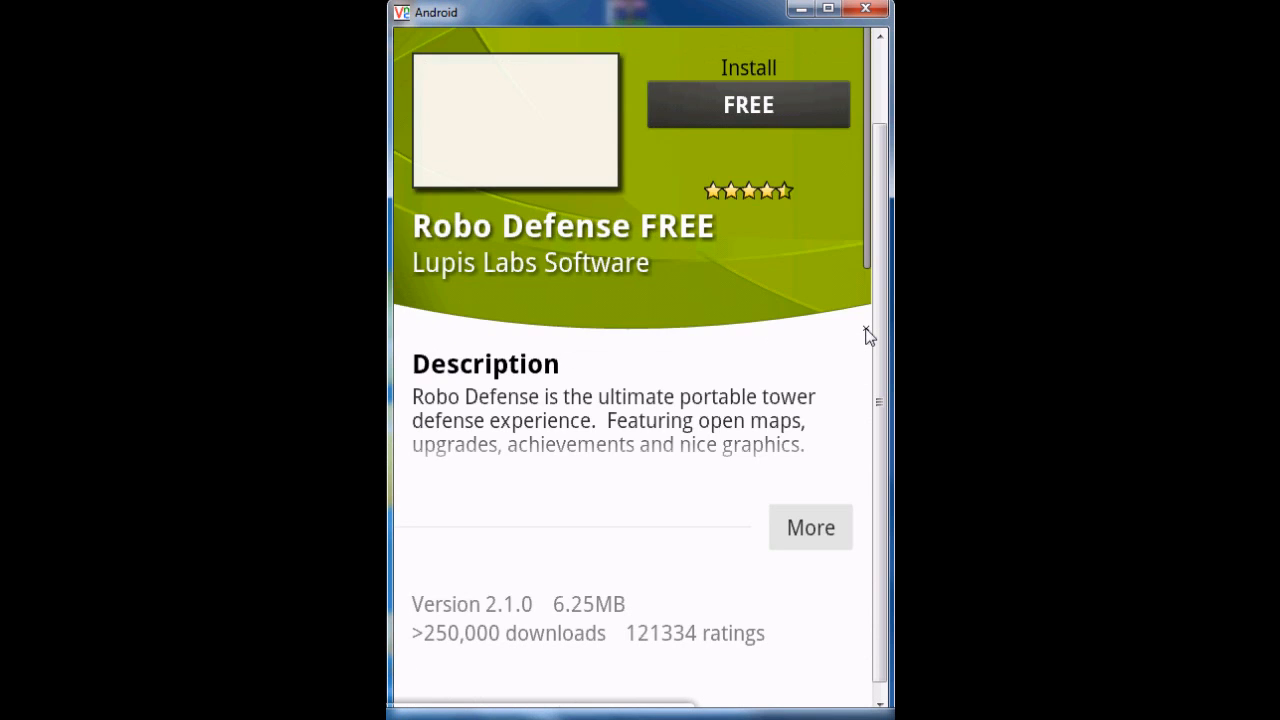
key(Return)
key(Return)
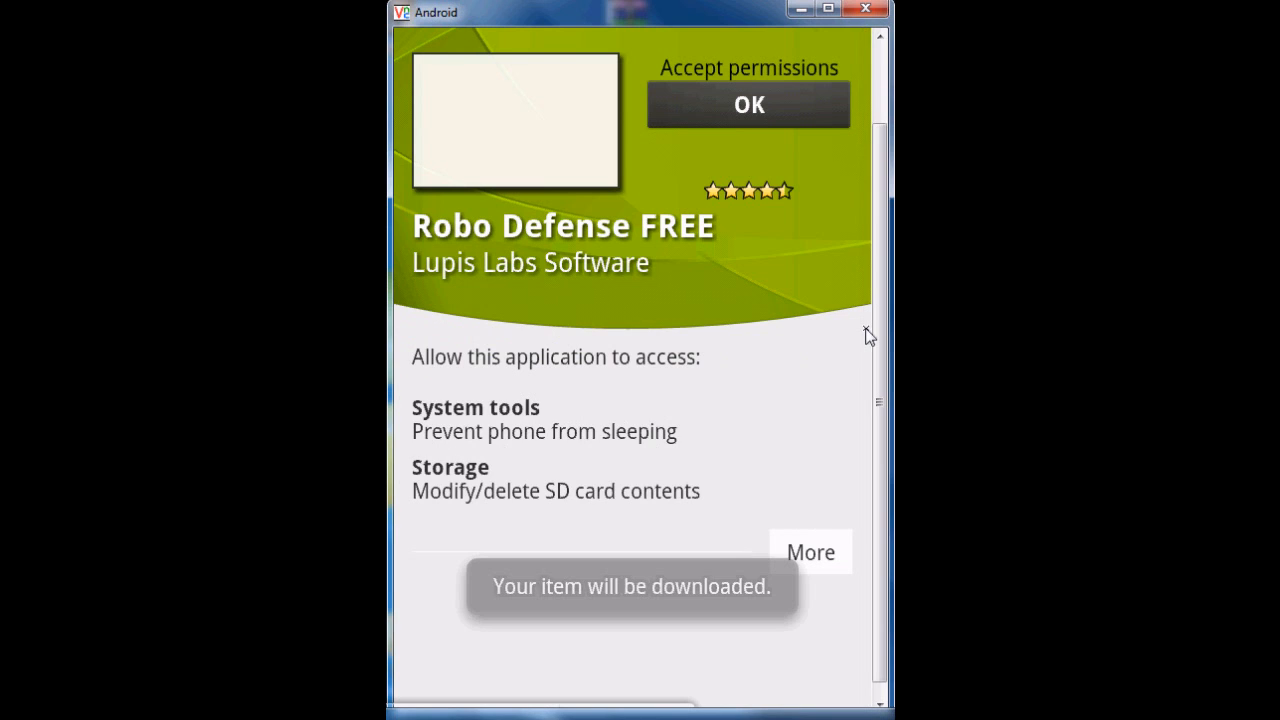
key(Home)
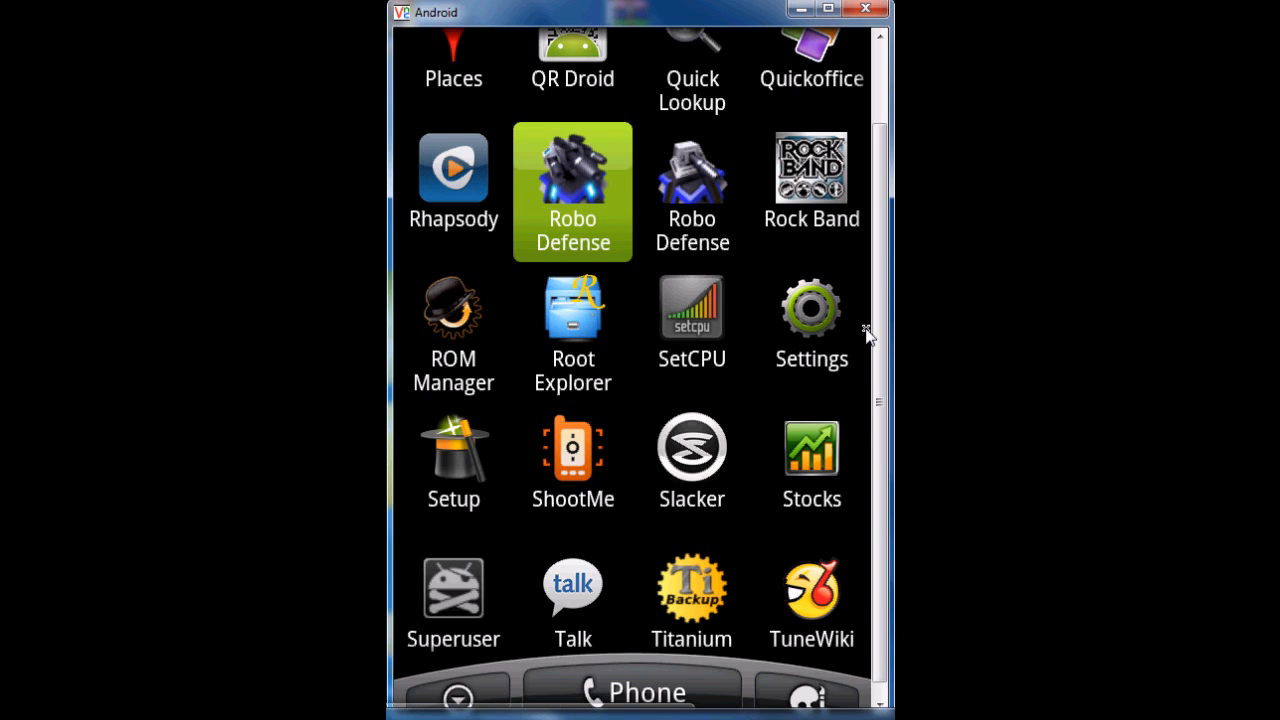
Step: Discard the stray Robo Defense shortcut, reopen the app drawer and launch the paid Robo Defense
key(Return)
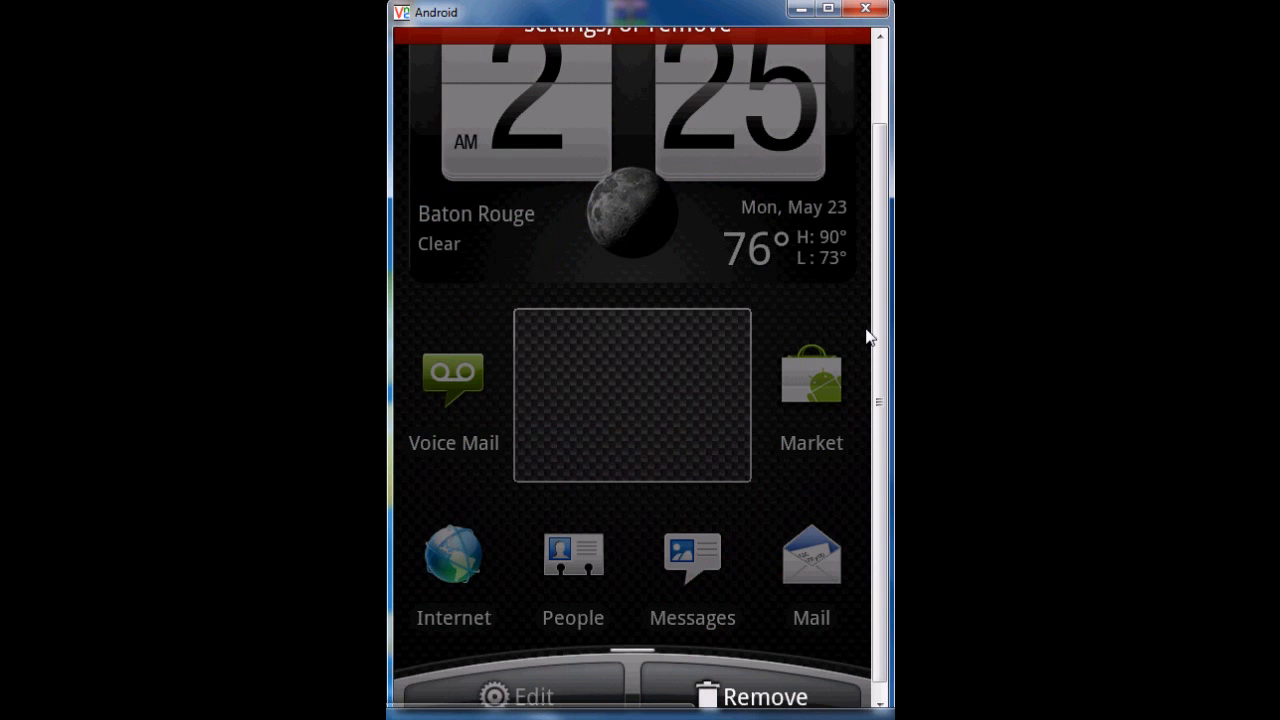
key(Return)
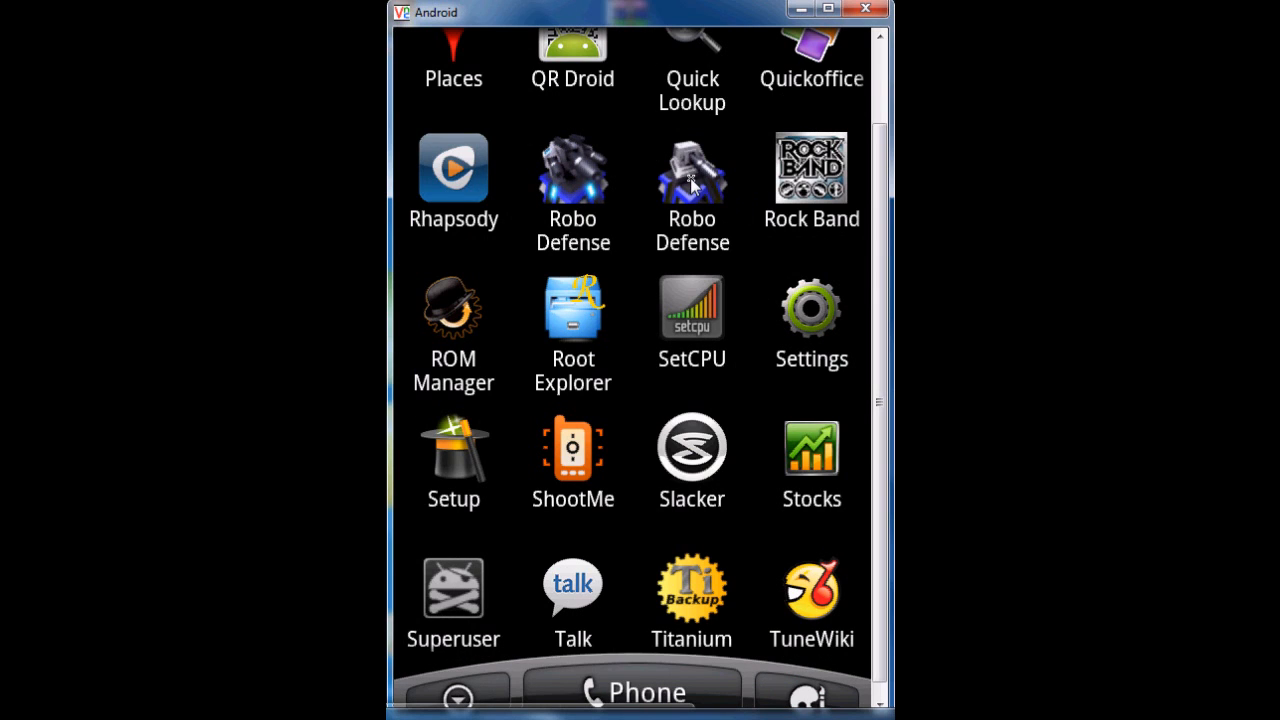
key(Return)
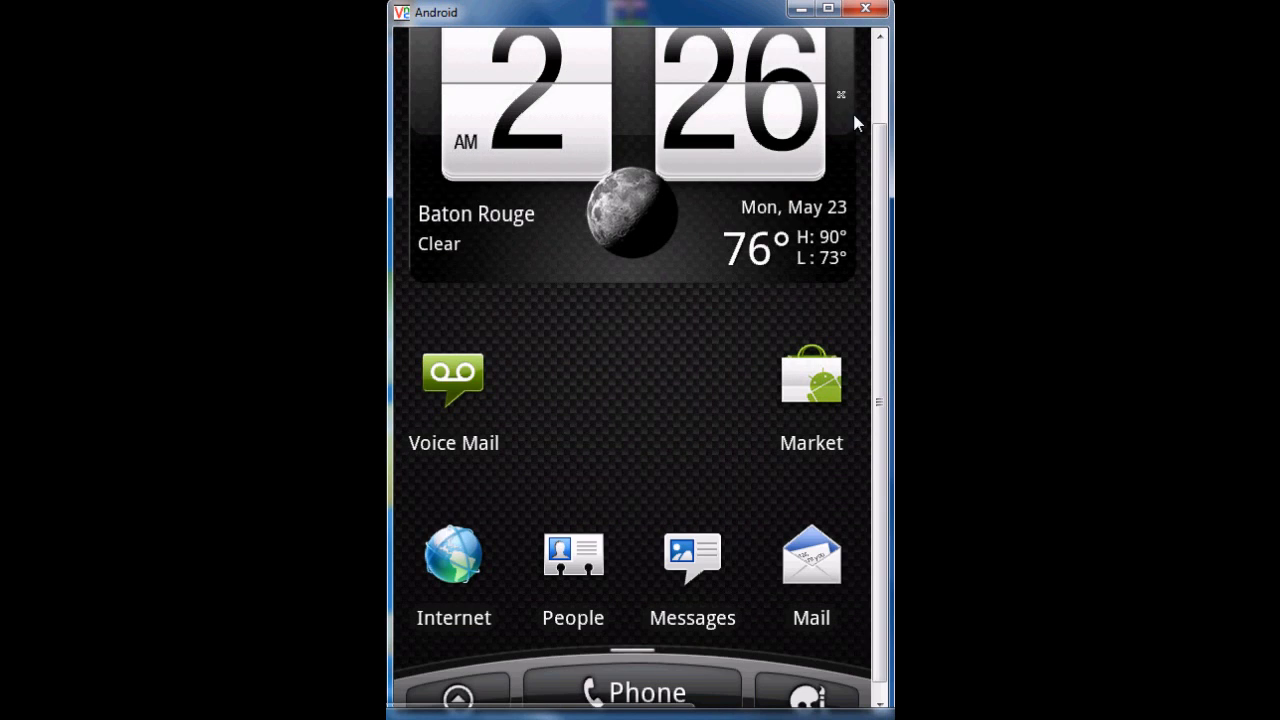
scroll(854, 120, up, 3)
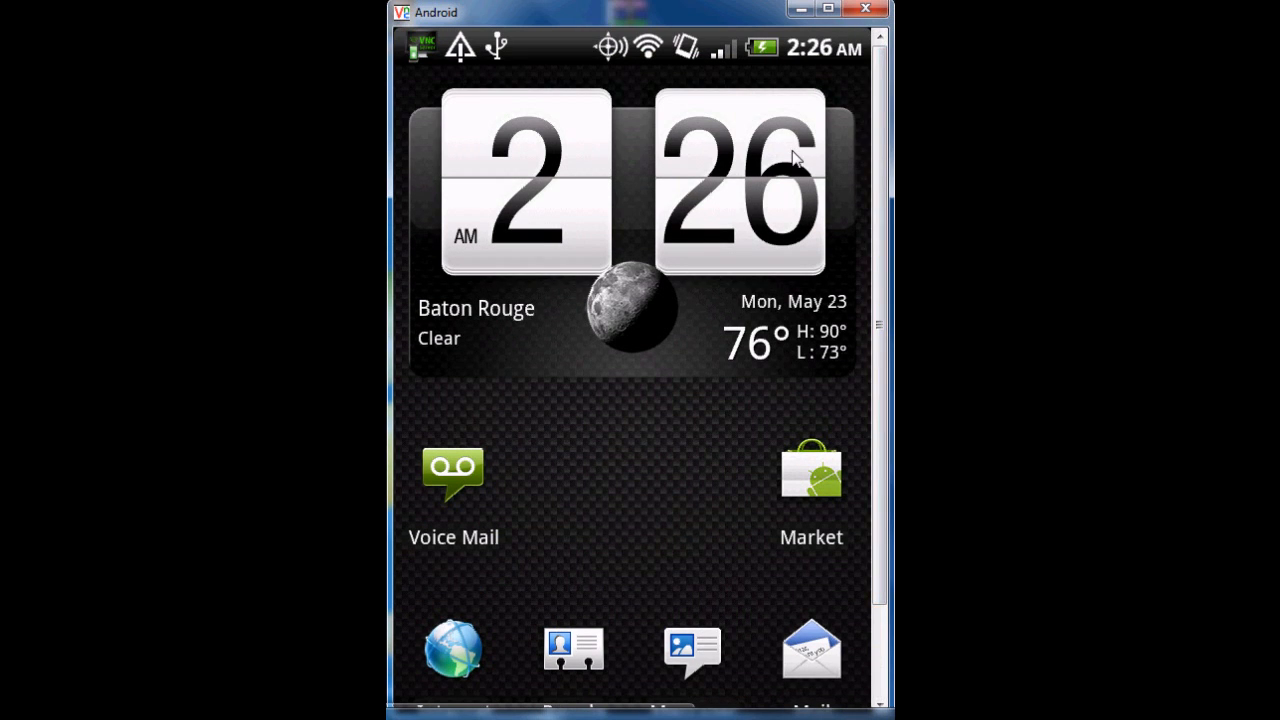
scroll(792, 155, up, 15)
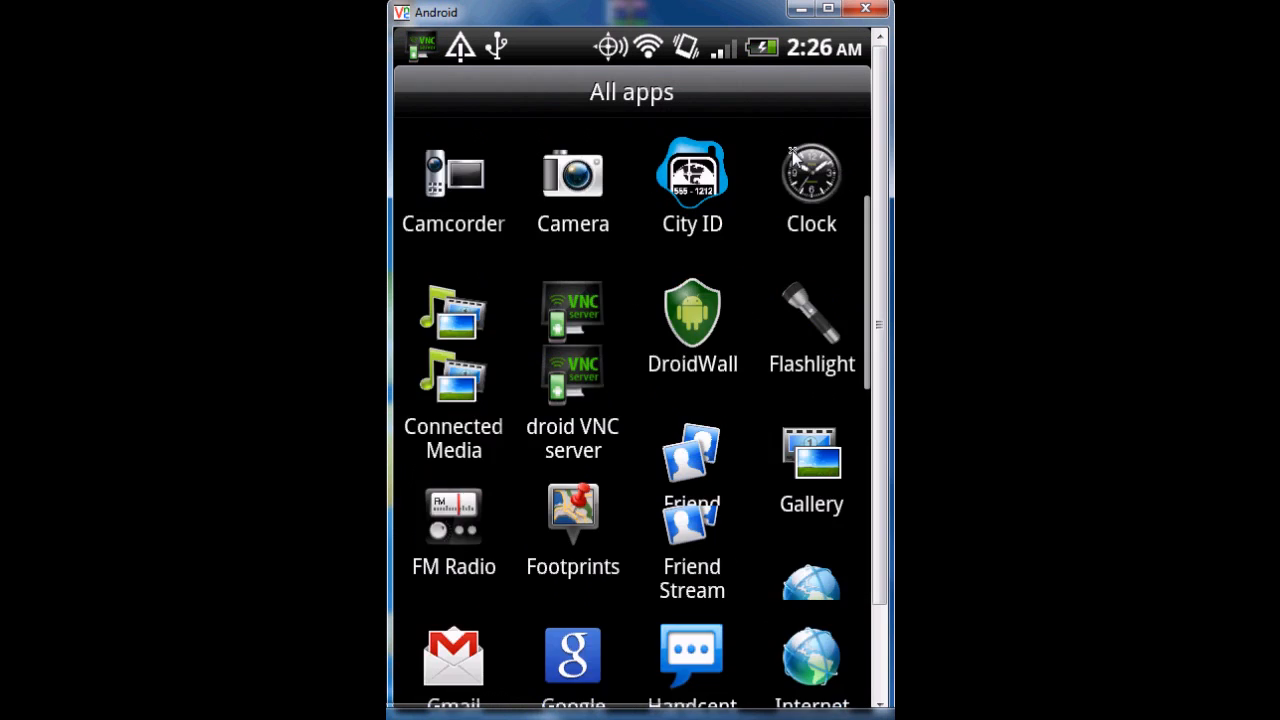
scroll(792, 155, up, 1)
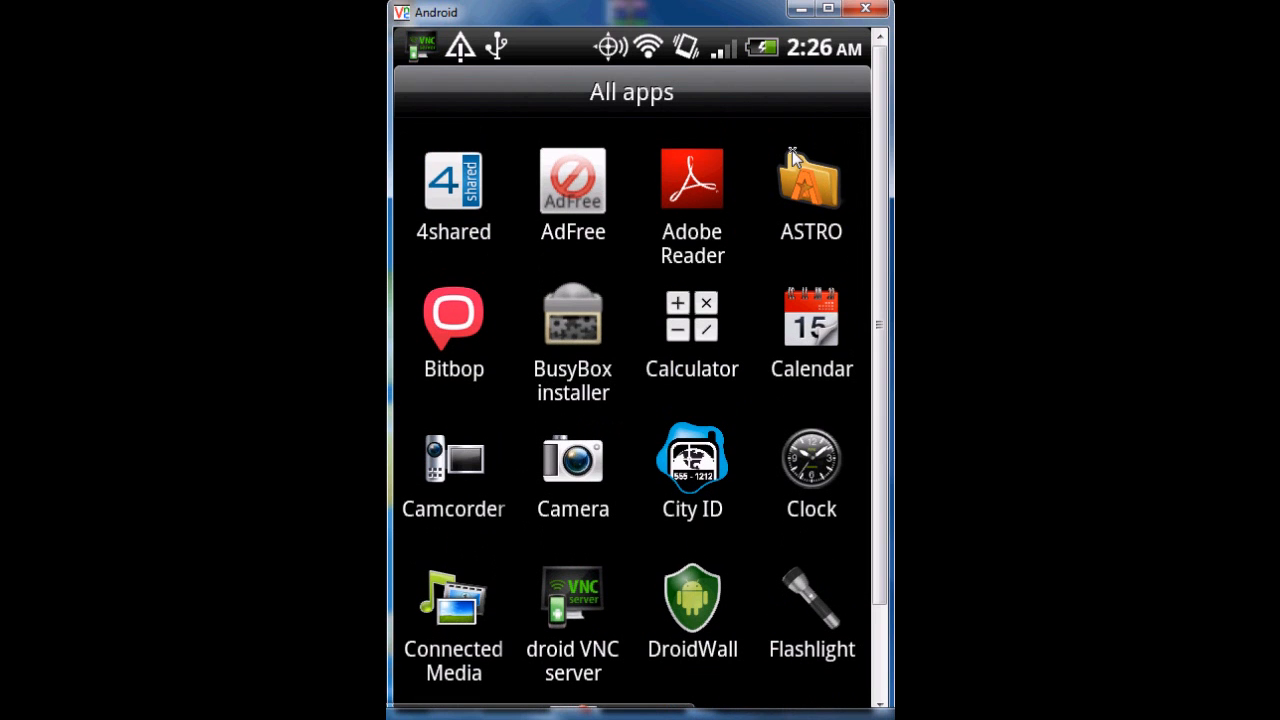
Step: Close the app list and launch the Internet browser from the home screen
key(Escape)
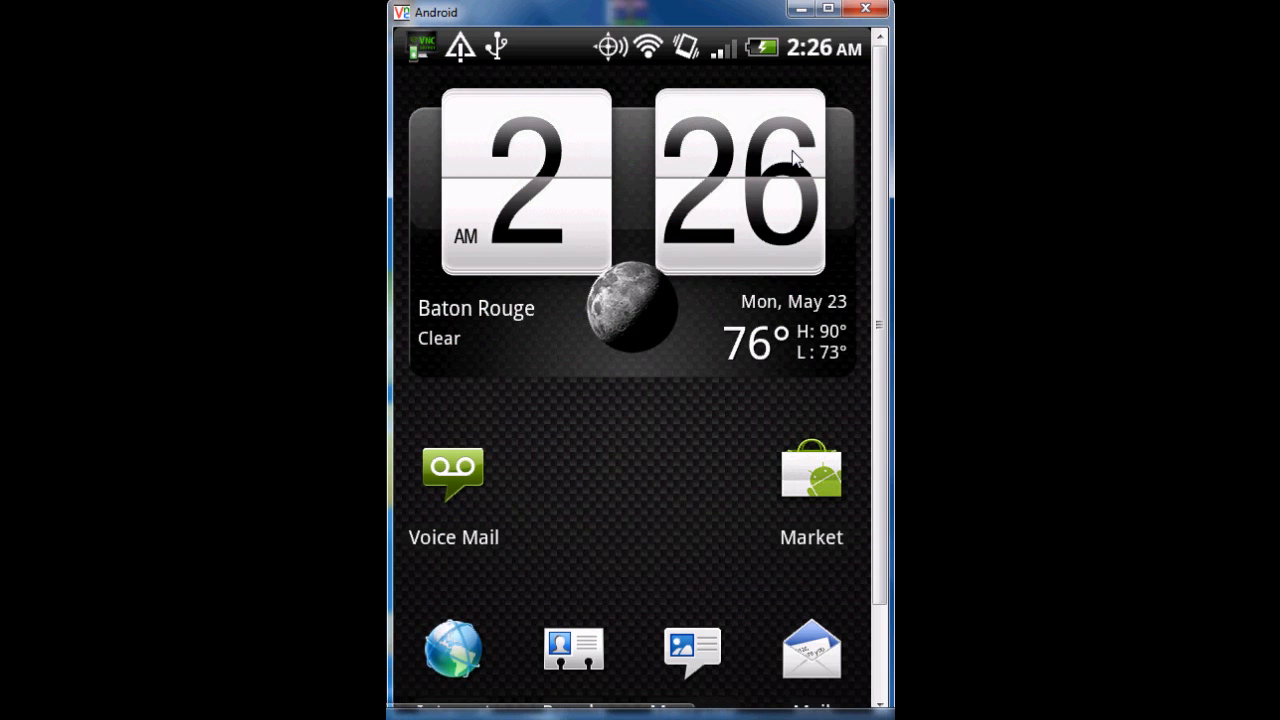
key(Down)
key(Return)
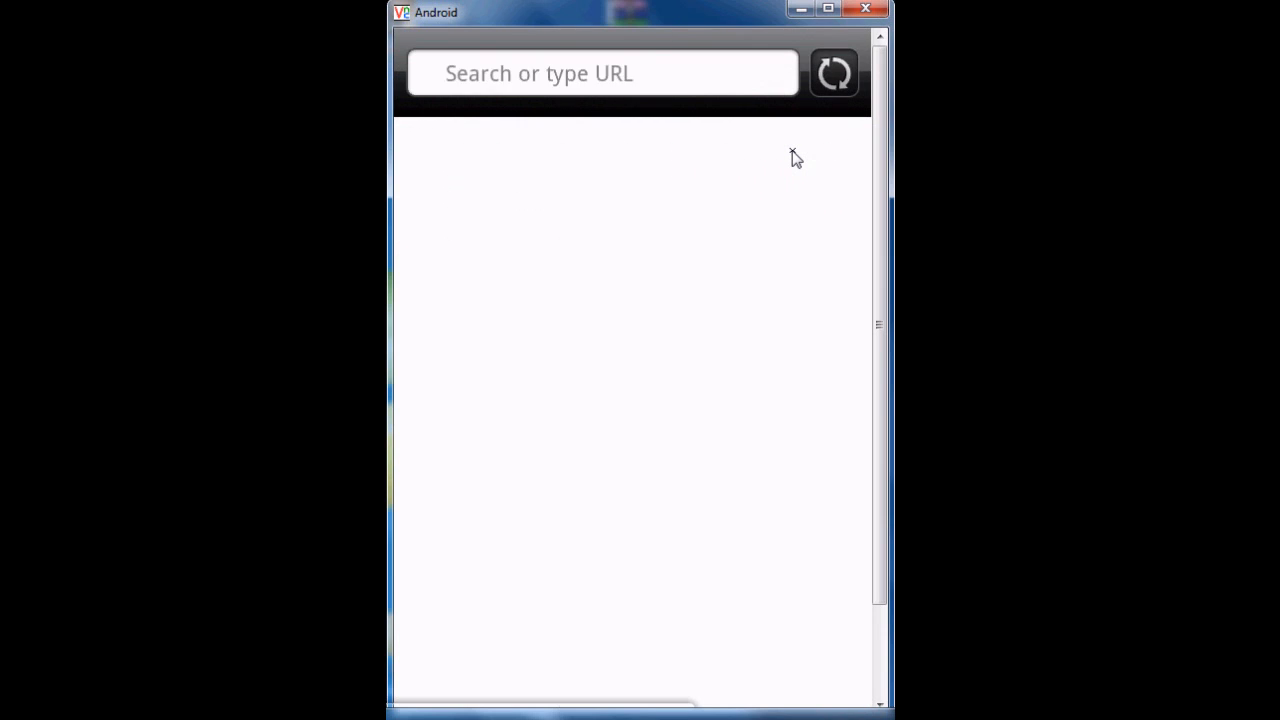